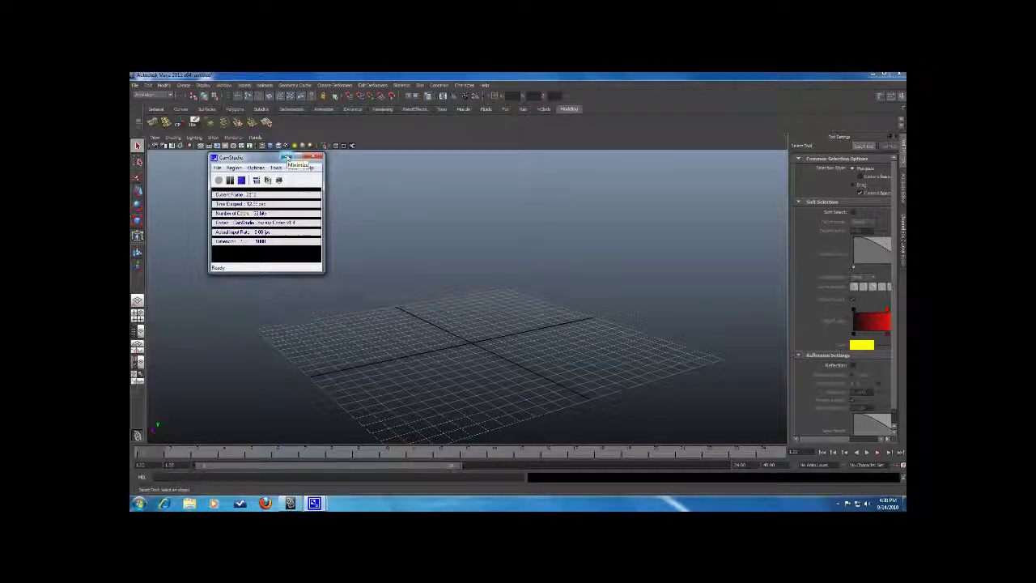
# Clear the recorder window from the viewport and show the Channel Box / Layer Editor.
pyautogui.click(286, 158)
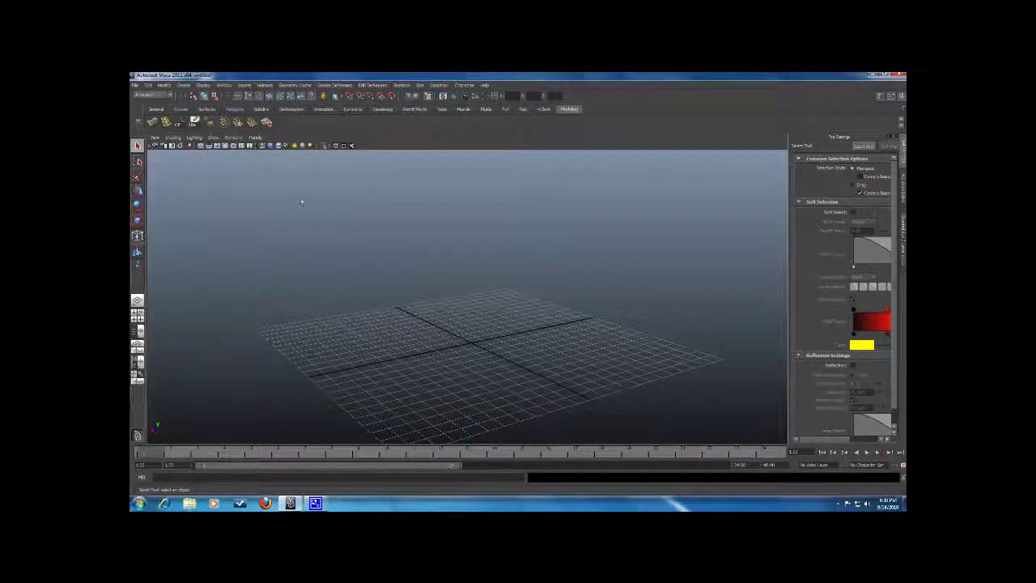
pyautogui.keyDown('alt'); pyautogui.moveTo(302, 211); pyautogui.dragTo(309, 233); pyautogui.keyUp('alt')
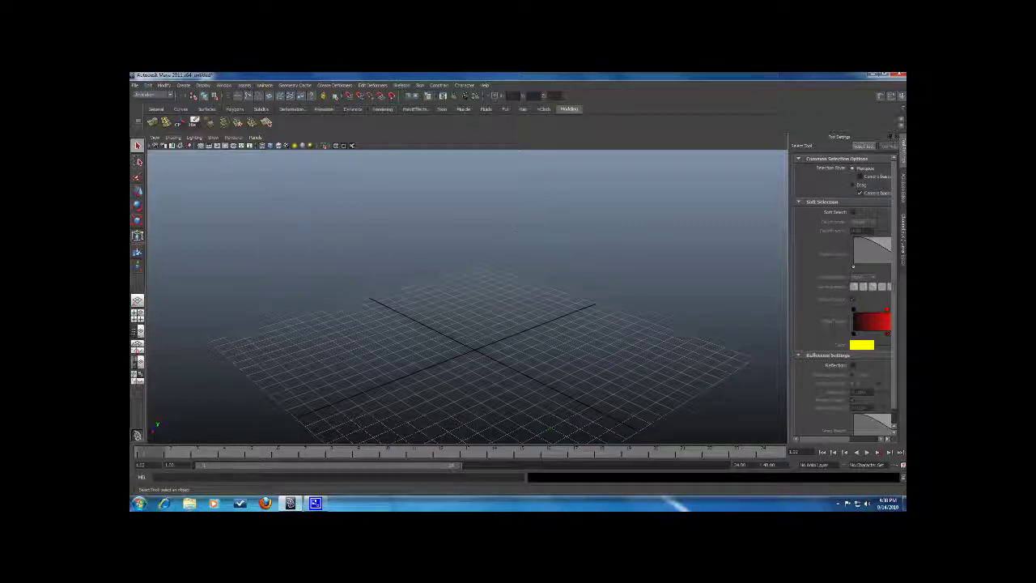
pyautogui.click(904, 194)
pyautogui.click(900, 233)
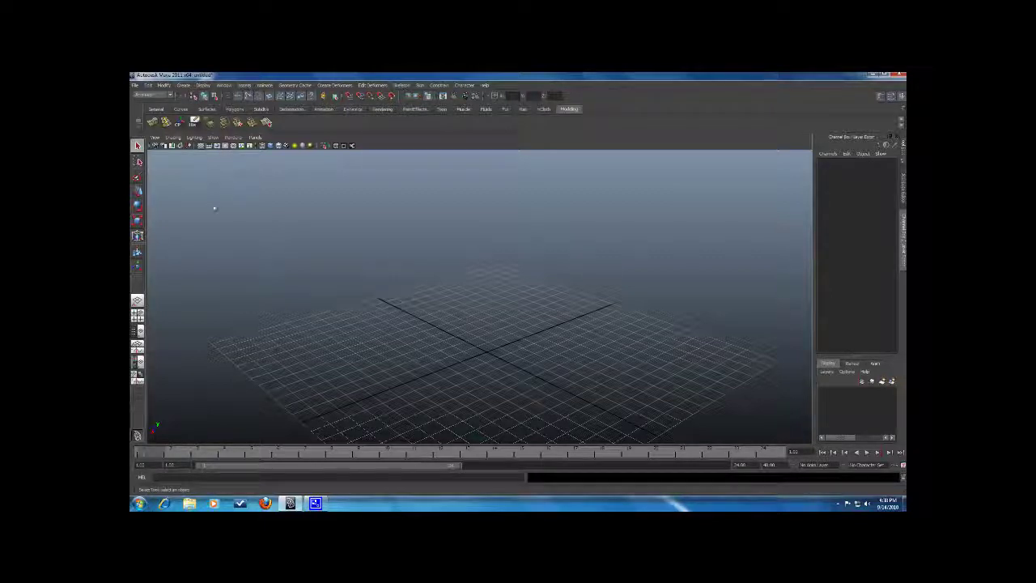
# Create a polygon sphere at the origin and expand its creation attributes.
pyautogui.click(183, 85)
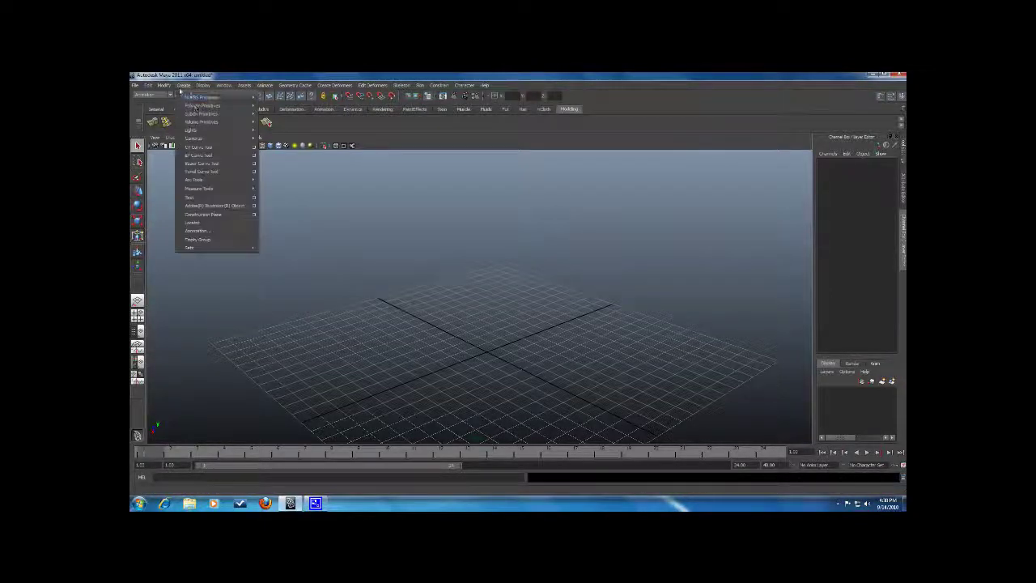
pyautogui.moveTo(195, 106)
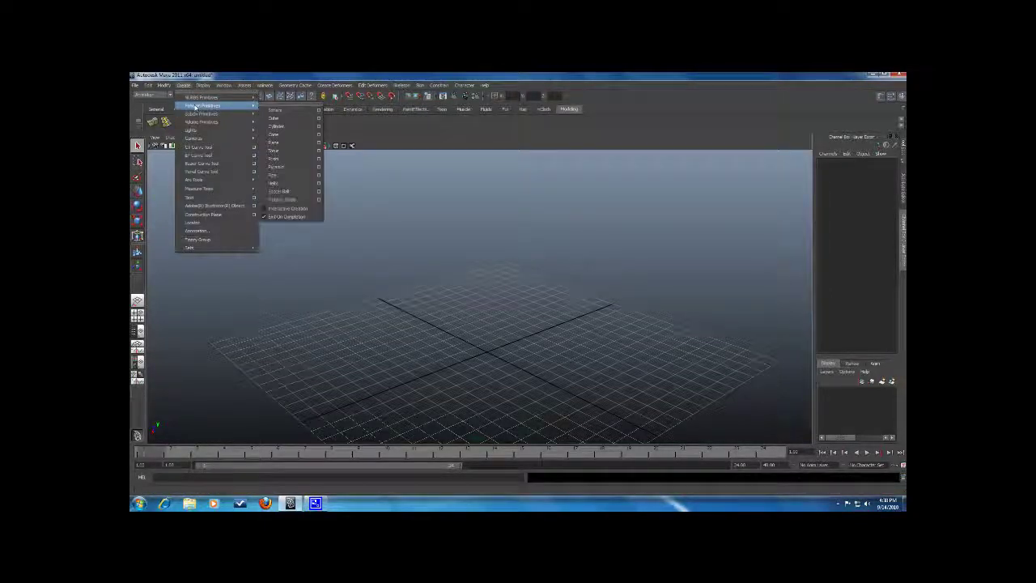
pyautogui.click(275, 109)
pyautogui.keyDown('alt'); pyautogui.moveTo(555, 367); pyautogui.dragTo(530, 356); pyautogui.keyUp('alt')
pyautogui.click(837, 254)
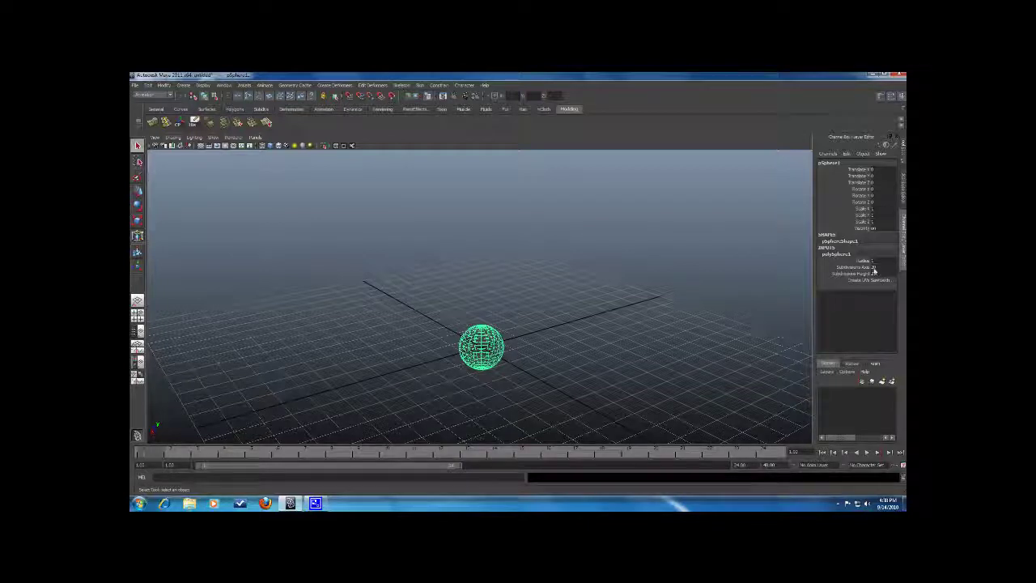
# Create a lattice deformer around the sphere with 3 divisions per axis, using local mode and centring it on the selection.
pyautogui.scroll(3, 664, 365)
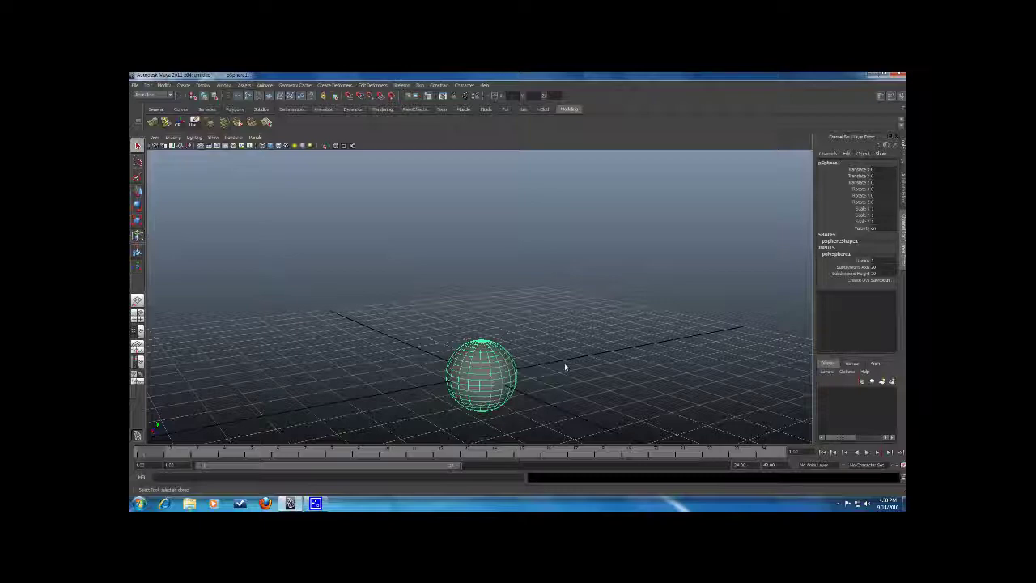
pyautogui.keyDown('alt'); pyautogui.moveTo(564, 363); pyautogui.dragTo(604, 293); pyautogui.keyUp('alt')
pyautogui.scroll(2, 555, 333)
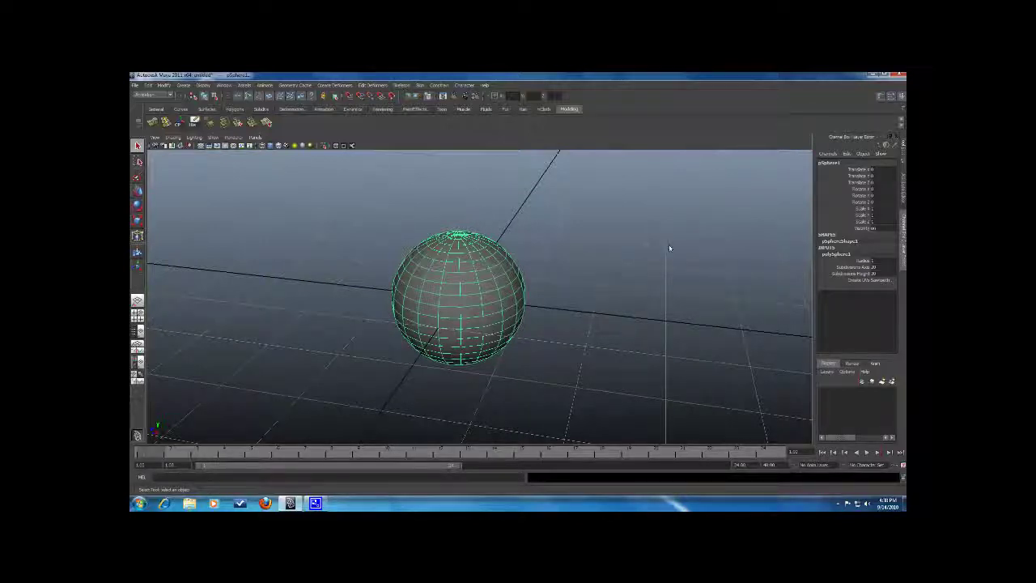
pyautogui.keyDown('alt'); pyautogui.moveTo(643, 293); pyautogui.dragTo(634, 294); pyautogui.keyUp('alt')
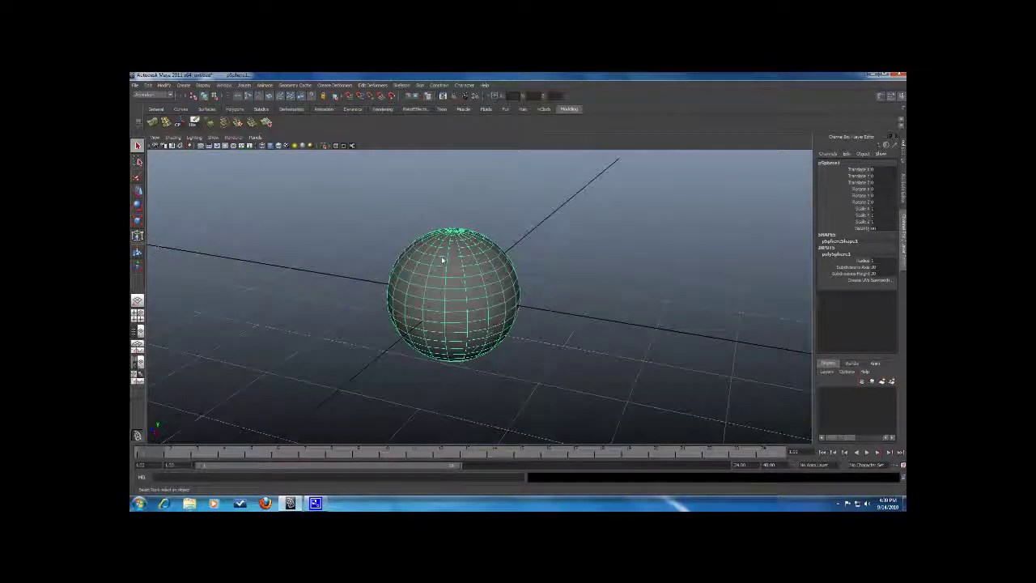
pyautogui.keyDown('alt'); pyautogui.moveTo(514, 247); pyautogui.dragTo(466, 231); pyautogui.keyUp('alt')
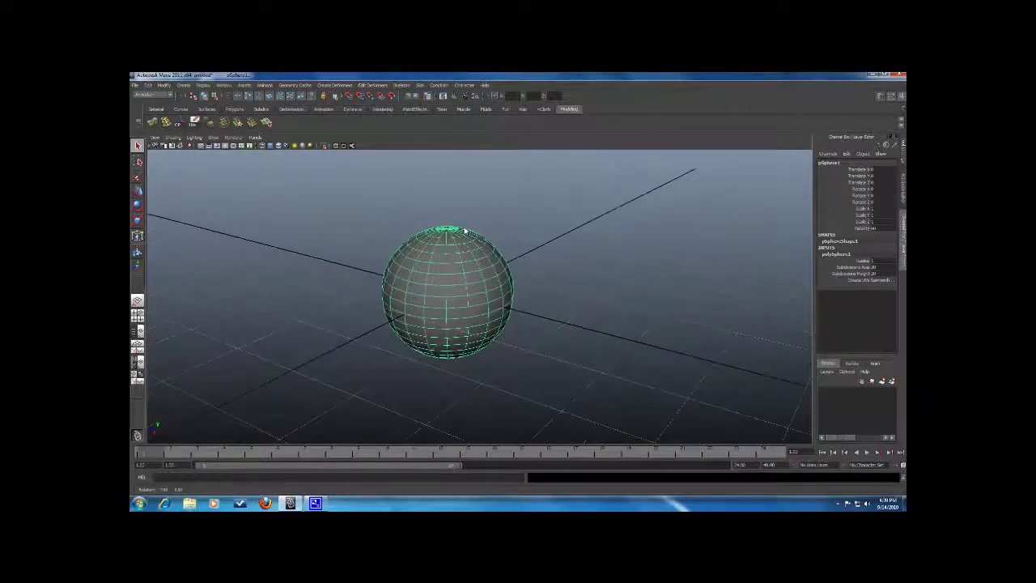
pyautogui.click(151, 95)
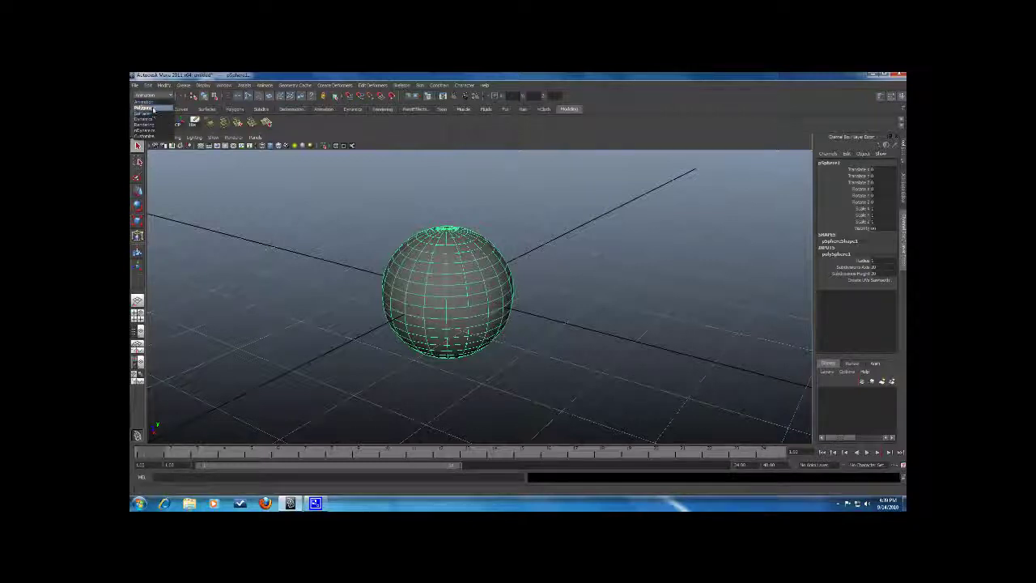
pyautogui.click(150, 101)
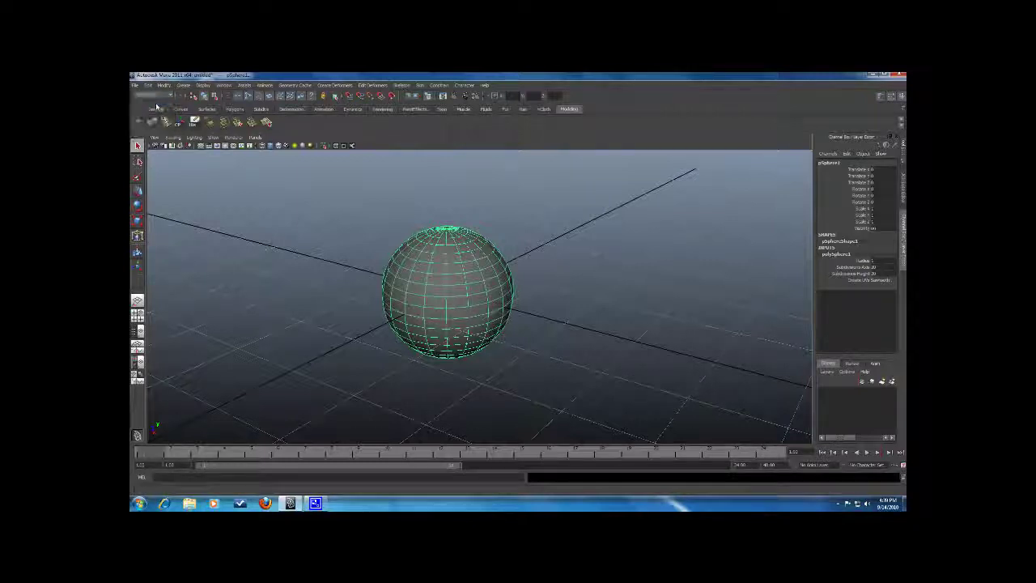
pyautogui.click(332, 85)
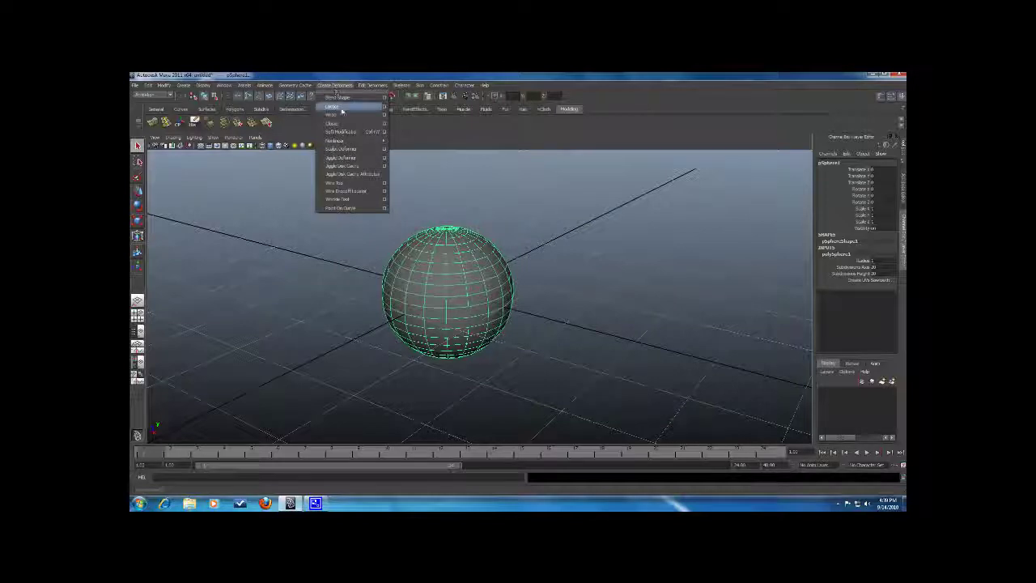
pyautogui.click(383, 106)
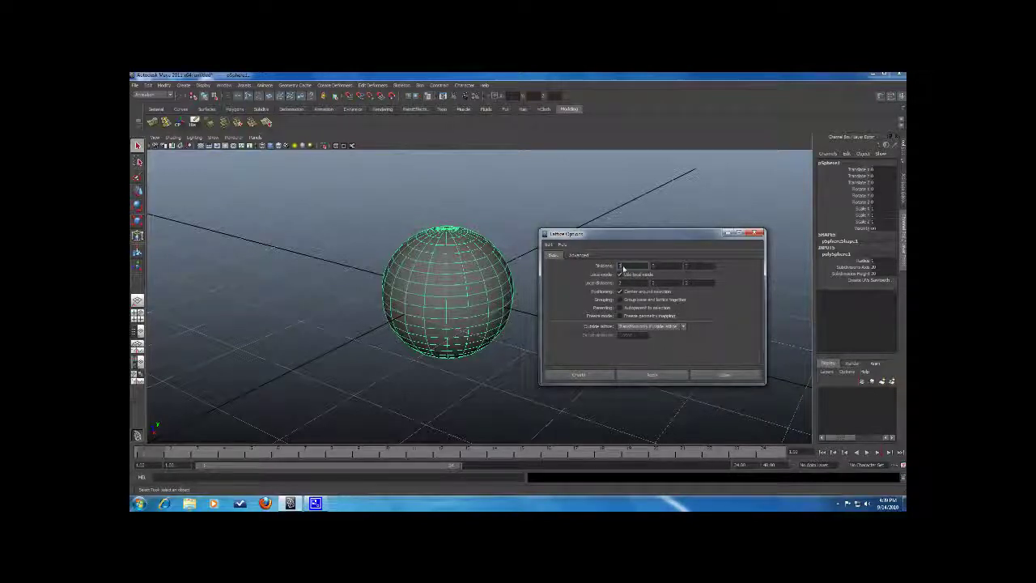
pyautogui.click(576, 375)
pyautogui.keyDown('alt'); pyautogui.moveTo(576, 375); pyautogui.dragTo(554, 277); pyautogui.keyUp('alt')
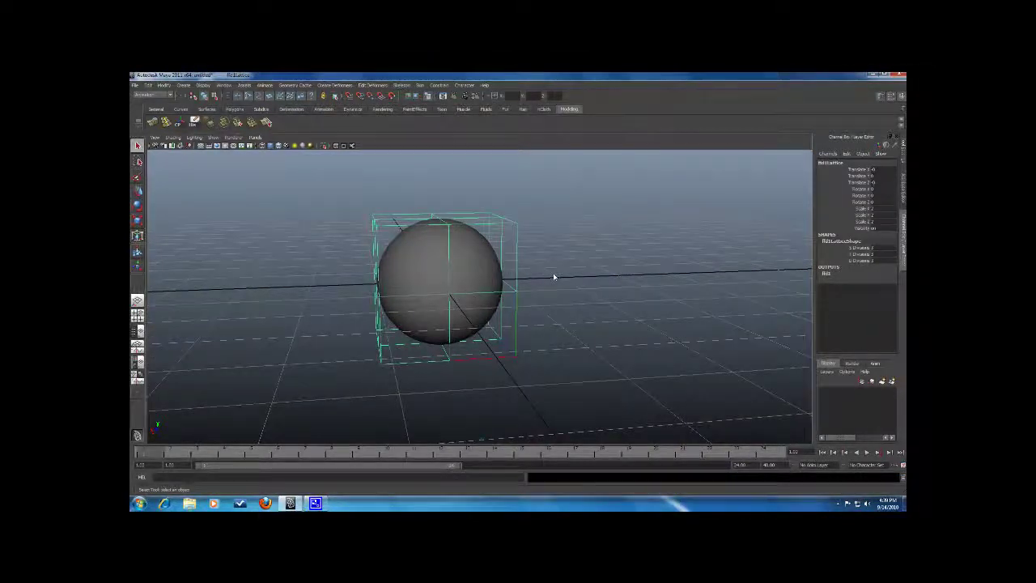
# Show the lattice in the side view and enable lattice point selection on it.
pyautogui.press('space')
pyautogui.press('space')
pyautogui.scroll(5, 534, 289)
pyautogui.rightClick(532, 244)
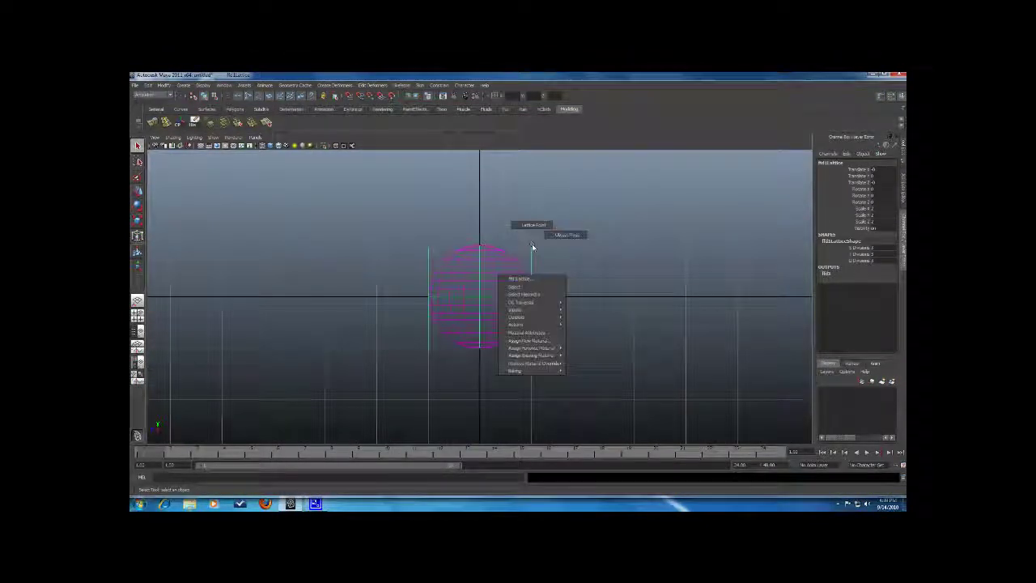
pyautogui.click(531, 226)
# Raise the lattice's upper middle and upper front points, and pull the upper back corner outward in the side view.
pyautogui.moveTo(441, 236); pyautogui.dragTo(495, 237)
pyautogui.press('w')
pyautogui.click(475, 241)
pyautogui.click(432, 242)
pyautogui.moveTo(433, 242)
pyautogui.mouseDown()
pyautogui.moveTo(446, 241)
pyautogui.moveTo(439, 237)
pyautogui.mouseUp()
pyautogui.click(527, 245)
pyautogui.moveTo(527, 245); pyautogui.dragTo(542, 244)
# Pull the lattice's lower back corner and back middle points outward in the side view.
pyautogui.click(528, 298)
pyautogui.click(532, 348)
pyautogui.moveTo(531, 348); pyautogui.dragTo(541, 353)
pyautogui.click(527, 294)
pyautogui.moveTo(527, 295); pyautogui.dragTo(540, 292)
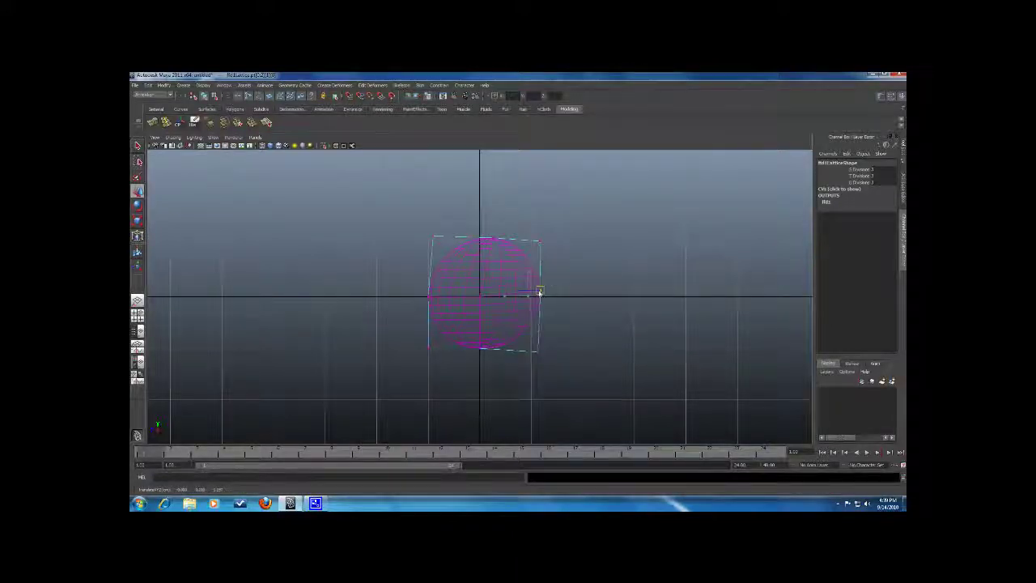
# Raise the upper back and upper middle lattice points, adjust the front middle points, and lower the lower front and lower middle points.
pyautogui.click(538, 239)
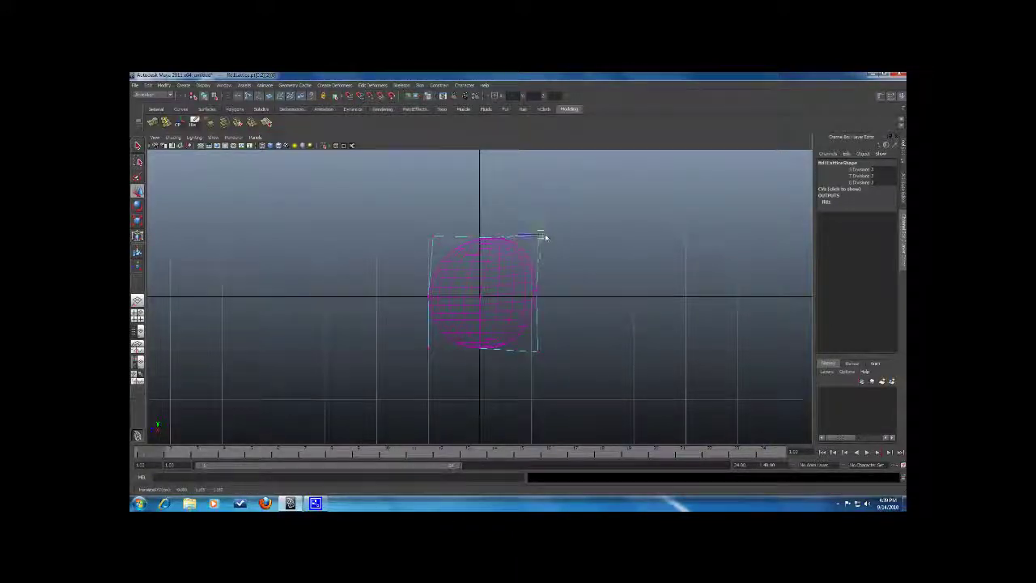
pyautogui.click(486, 237)
pyautogui.moveTo(486, 237); pyautogui.dragTo(490, 232)
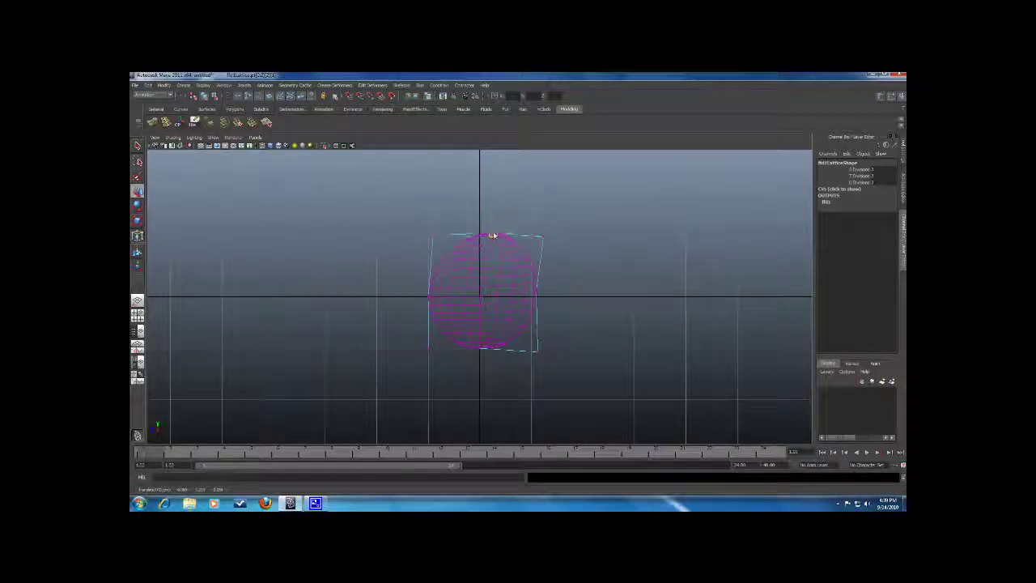
pyautogui.click(429, 291)
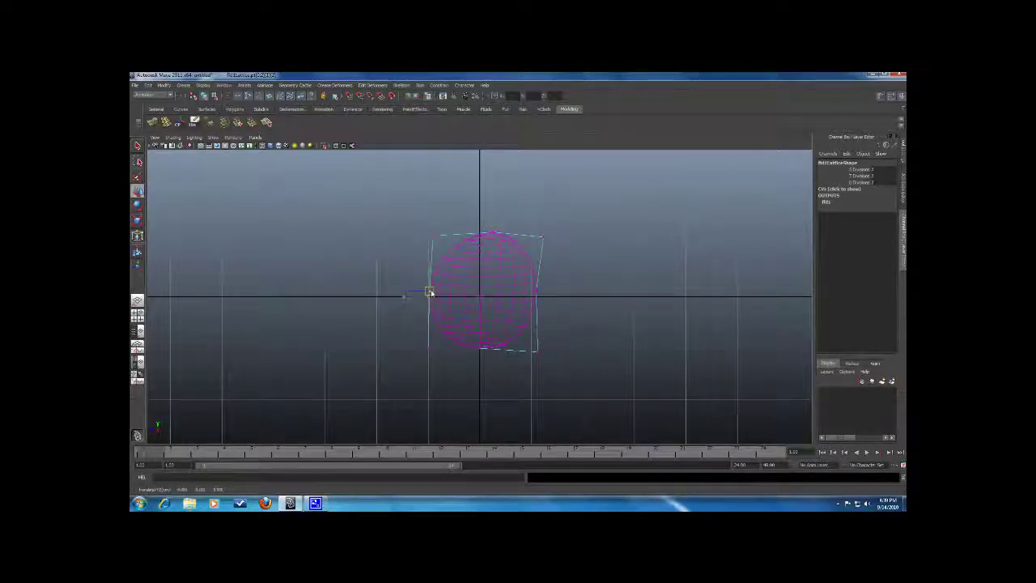
pyautogui.click(430, 353)
pyautogui.click(482, 351)
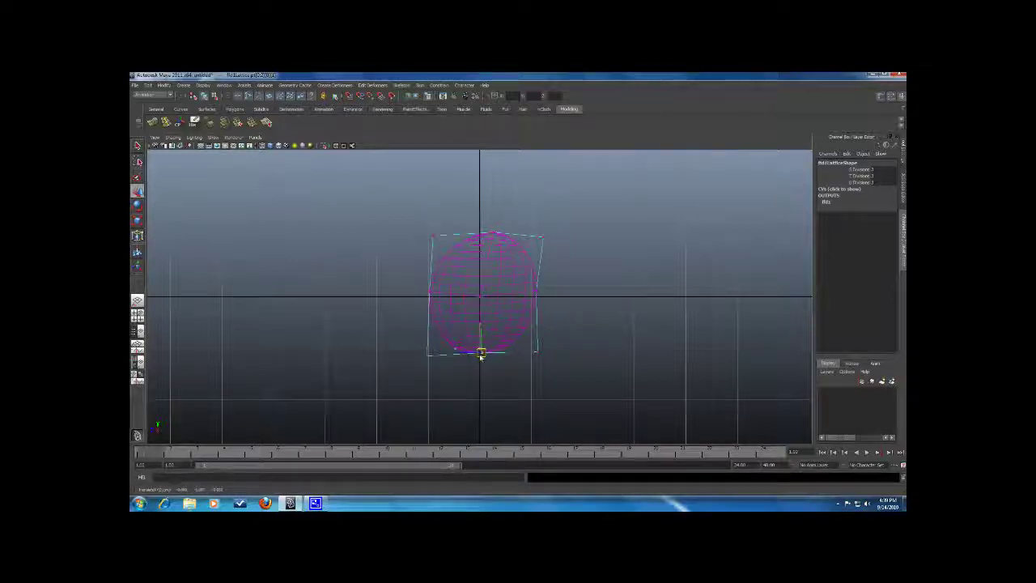
# Move the back middle lattice points up and outward, and push both upper corners of the lattice farther out.
pyautogui.click(483, 298)
pyautogui.hotkey('ctrl', 'z')
pyautogui.click(536, 292)
pyautogui.moveTo(542, 289); pyautogui.dragTo(543, 280)
pyautogui.moveTo(548, 229); pyautogui.dragTo(432, 234)
pyautogui.click(432, 234)
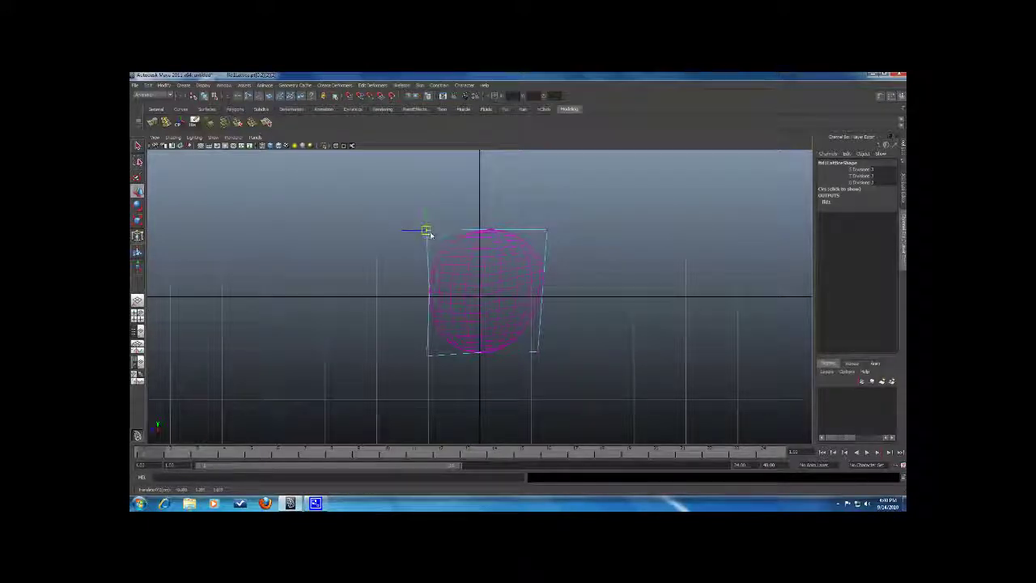
# Shift the lattice's lower front corner slightly inward and its lower back corner outward and up.
pyautogui.click(428, 355)
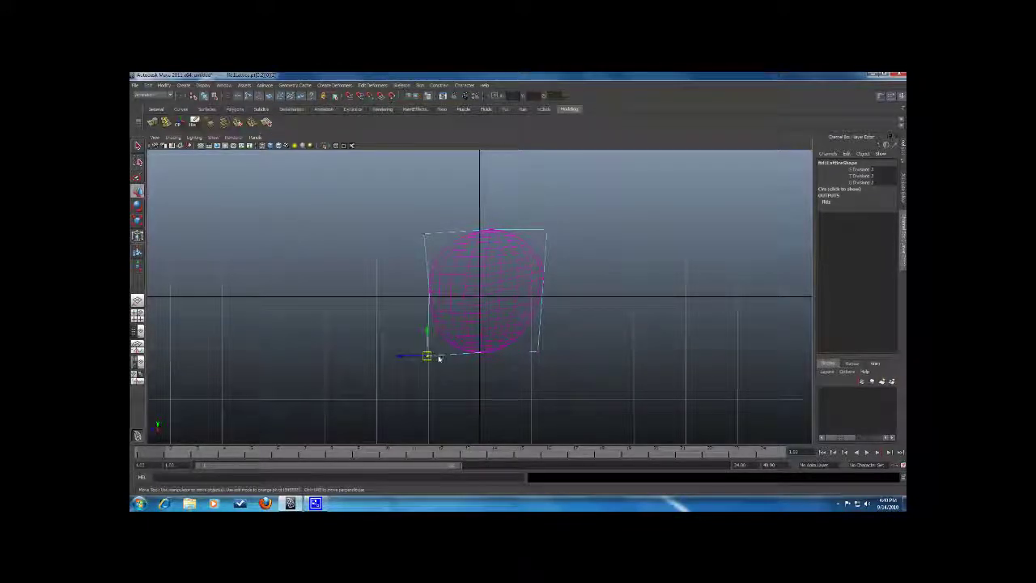
pyautogui.moveTo(428, 357); pyautogui.dragTo(434, 360)
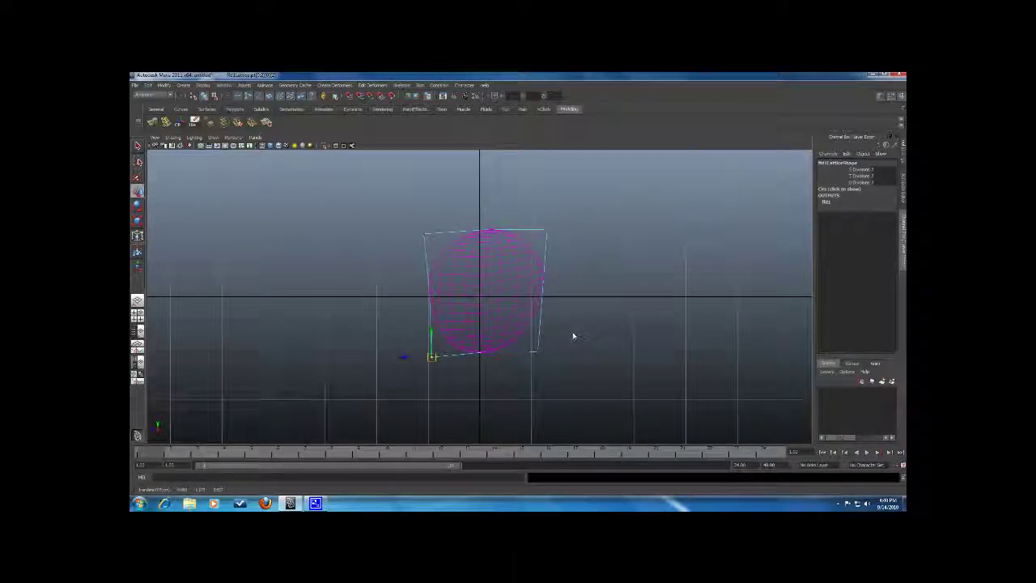
pyautogui.click(534, 349)
pyautogui.moveTo(547, 357); pyautogui.dragTo(549, 353)
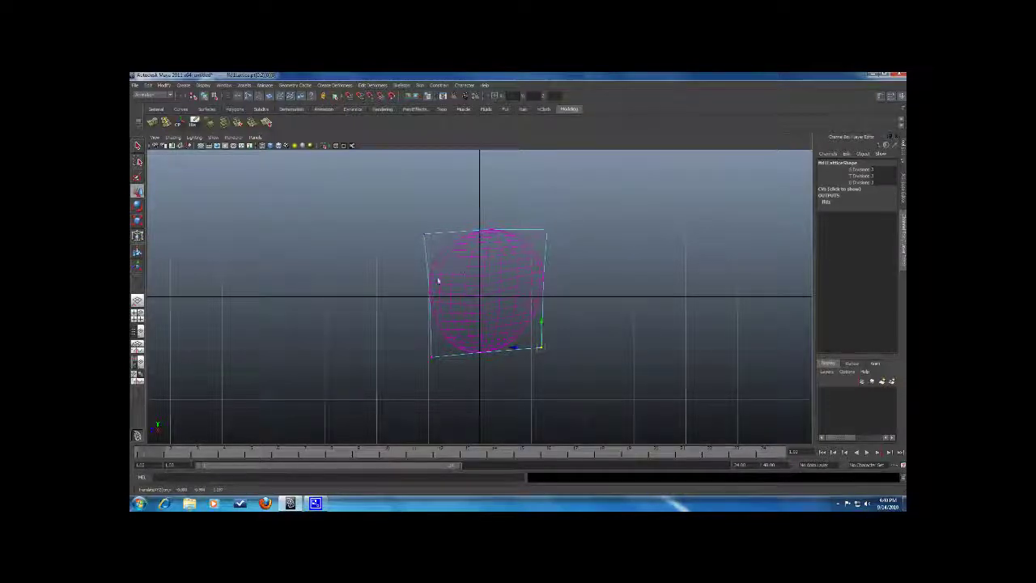
# Nudge the front middle lattice points outward, and raise the upper middle and upper front points slightly.
pyautogui.moveTo(438, 281)
pyautogui.mouseDown()
pyautogui.moveTo(421, 303)
pyautogui.moveTo(429, 291)
pyautogui.mouseUp()
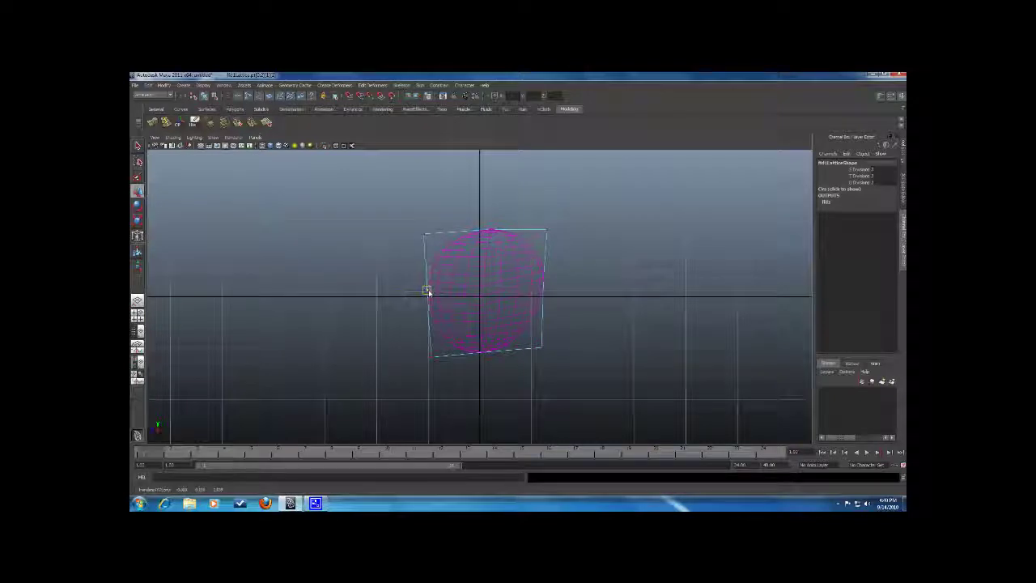
pyautogui.moveTo(475, 240); pyautogui.dragTo(502, 223)
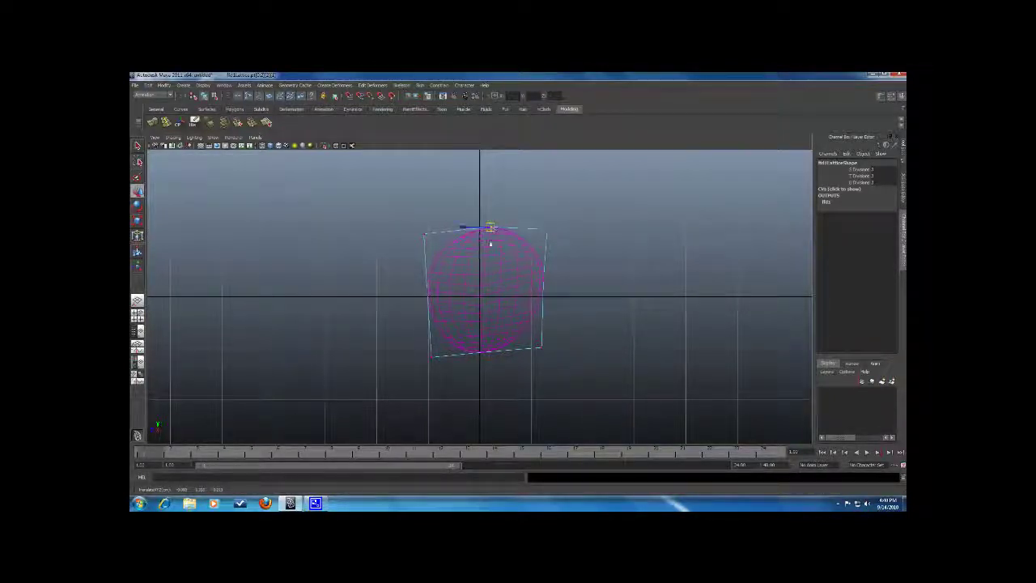
pyautogui.moveTo(420, 228); pyautogui.dragTo(426, 235)
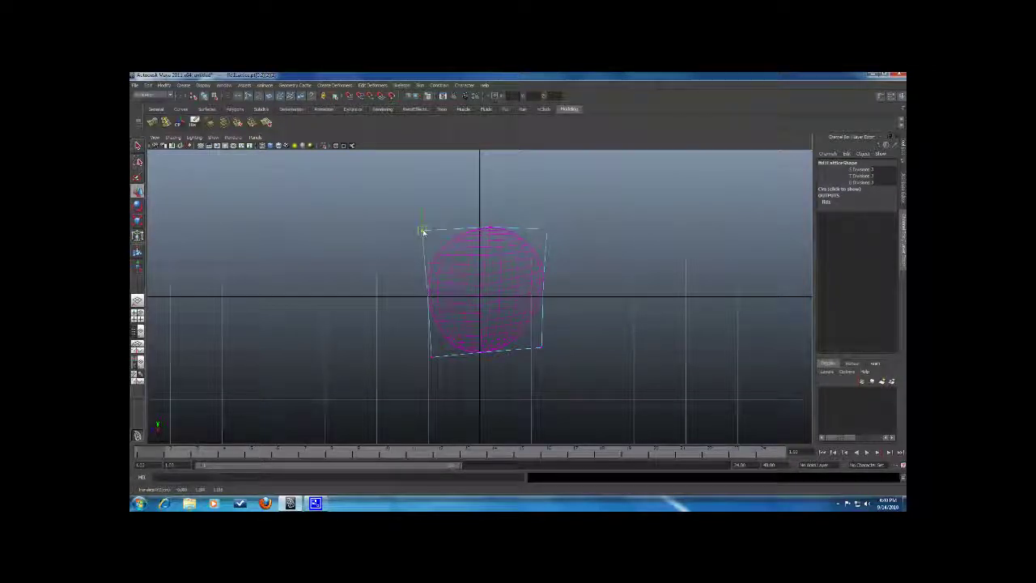
# Narrow the bottom layer of lattice points by scaling it in the perspective view, tapering the sphere's underside.
pyautogui.press('space')
pyautogui.press('space')
pyautogui.keyDown('alt'); pyautogui.moveTo(563, 258); pyautogui.dragTo(749, 256); pyautogui.keyUp('alt')
pyautogui.scroll(-5, 624, 276)
pyautogui.keyDown('alt'); pyautogui.moveTo(624, 276); pyautogui.dragTo(592, 262); pyautogui.keyUp('alt')
pyautogui.press('space')
pyautogui.press('space')
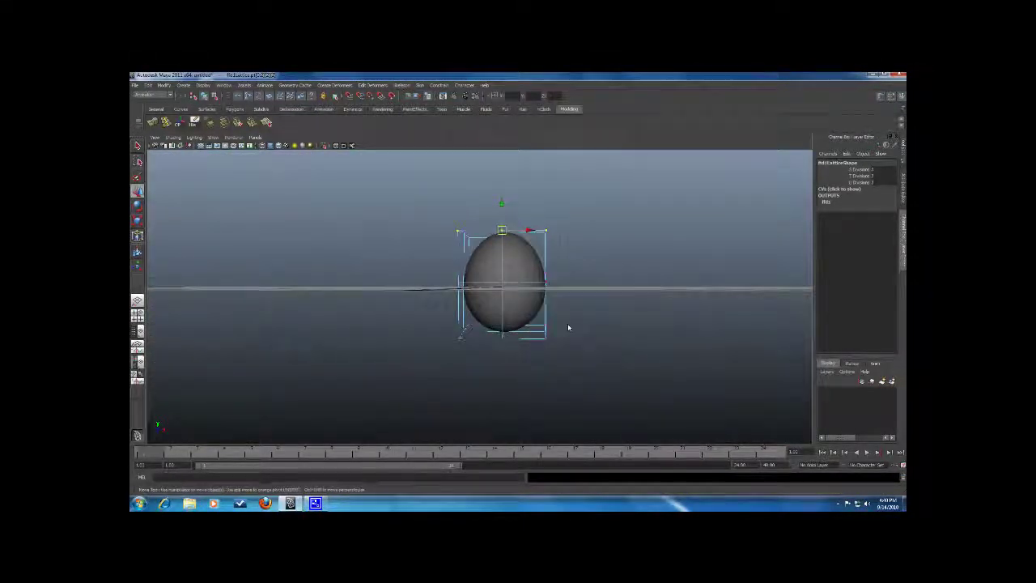
pyautogui.keyDown('alt'); pyautogui.moveTo(568, 328); pyautogui.dragTo(566, 349); pyautogui.keyUp('alt')
pyautogui.moveTo(419, 372); pyautogui.dragTo(570, 340)
pyautogui.keyDown('alt'); pyautogui.moveTo(559, 340); pyautogui.dragTo(585, 298); pyautogui.keyUp('alt')
pyautogui.press('r')
pyautogui.scroll(1, 499, 365)
# Widen the top layer of lattice points along X, and scale the middle layer along the same axis.
pyautogui.scroll(3, 499, 365)
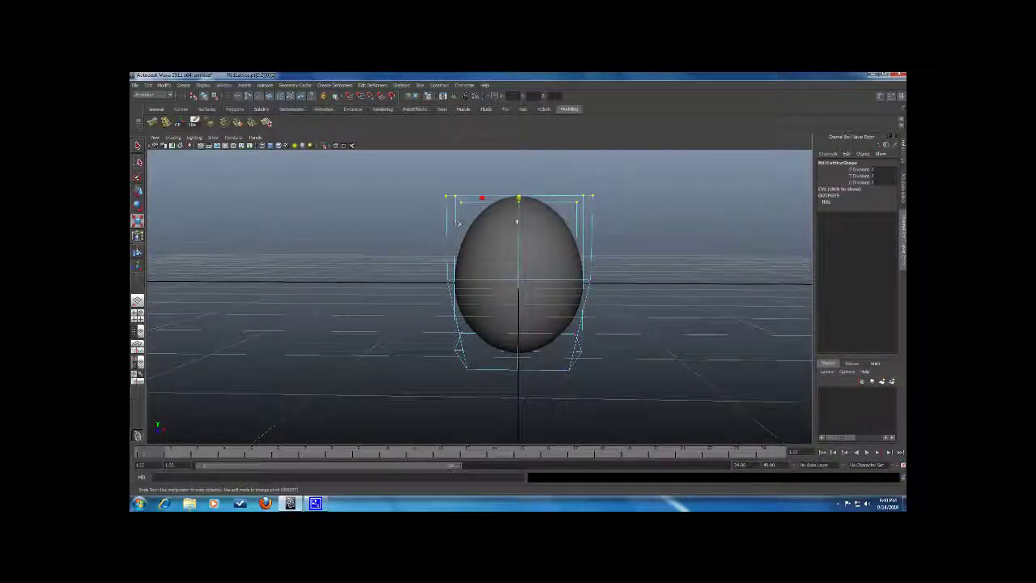
pyautogui.moveTo(481, 197); pyautogui.dragTo(648, 225)
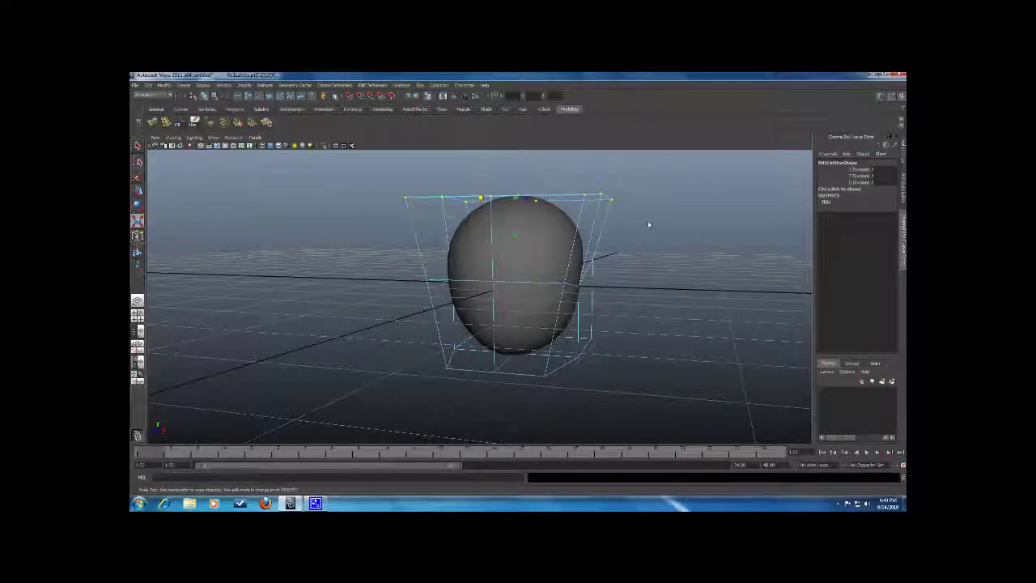
pyautogui.keyDown('alt'); pyautogui.moveTo(650, 224); pyautogui.dragTo(438, 272); pyautogui.keyUp('alt')
pyautogui.keyDown('alt'); pyautogui.moveTo(439, 273); pyautogui.dragTo(493, 292); pyautogui.keyUp('alt')
pyautogui.moveTo(559, 274); pyautogui.dragTo(663, 259)
# In the side view, raise the upper back, upper middle and upper front lattice points to level the lattice's top edge.
pyautogui.press('space')
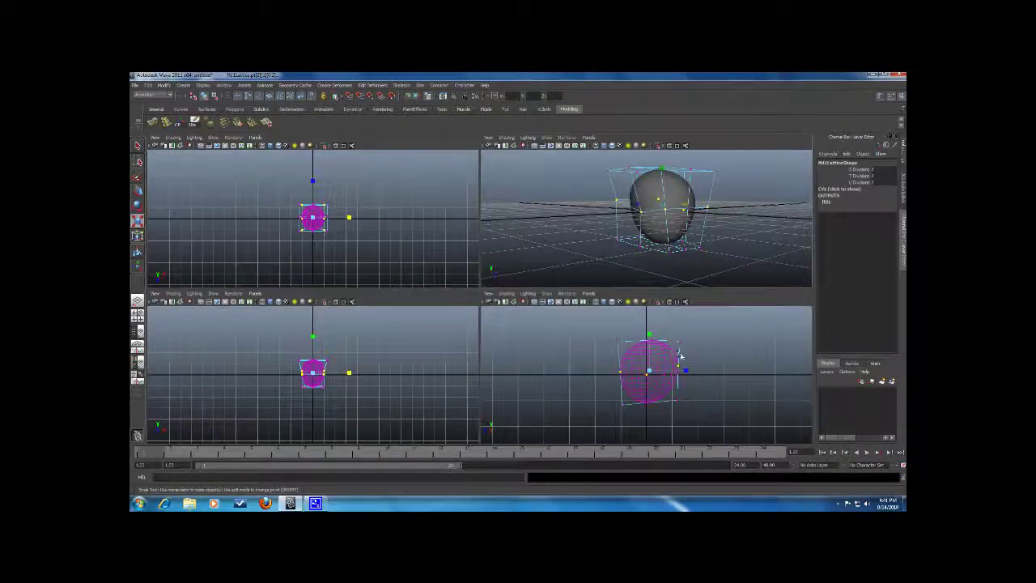
pyautogui.scroll(2, 681, 356)
pyautogui.press('space')
pyautogui.moveTo(564, 185); pyautogui.dragTo(595, 214)
pyautogui.press('w')
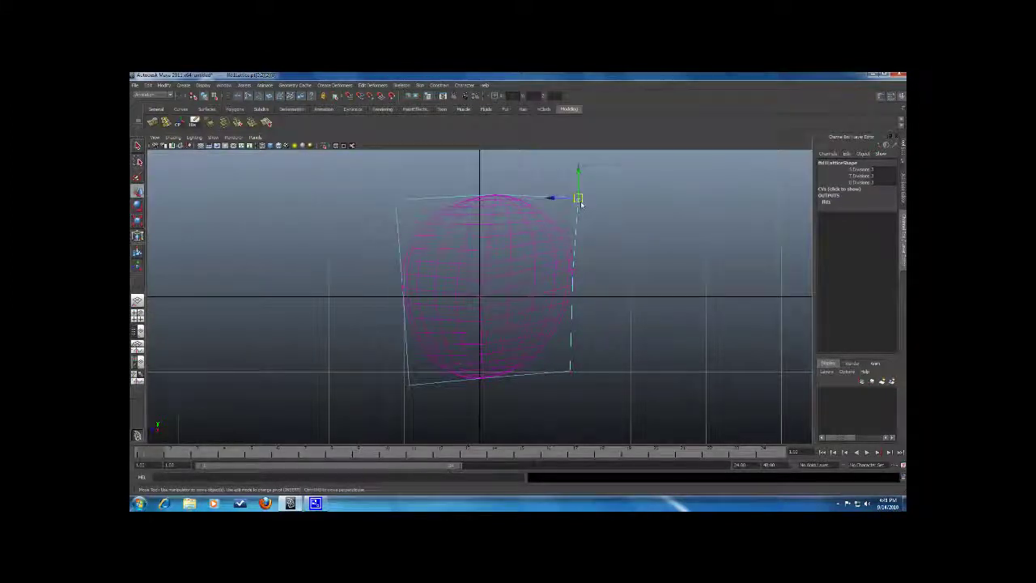
pyautogui.click(489, 192)
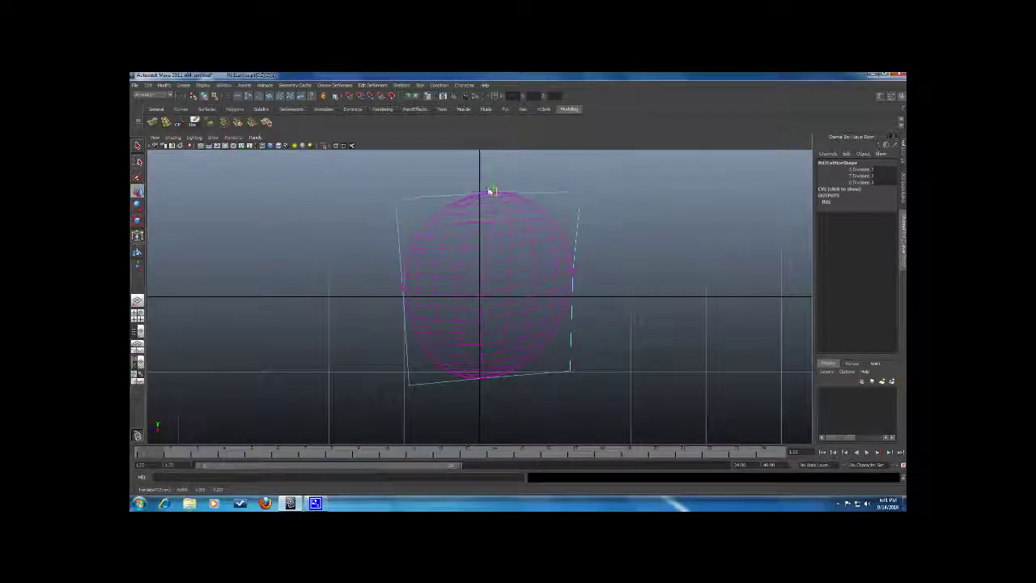
pyautogui.moveTo(377, 219); pyautogui.dragTo(390, 195)
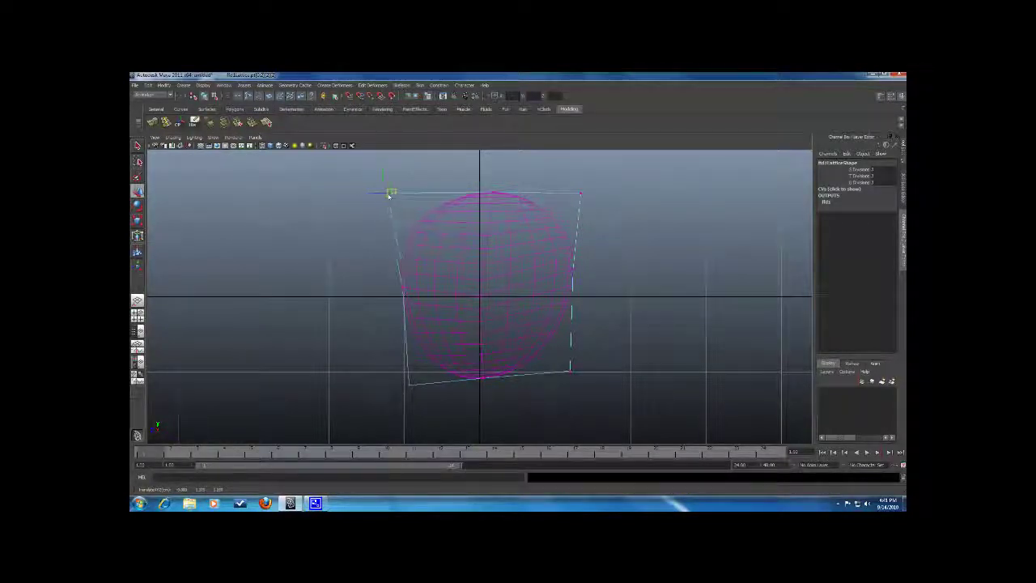
# In the side view, pull the middle and lower lattice points outward on both the front and back sides.
pyautogui.click(400, 298)
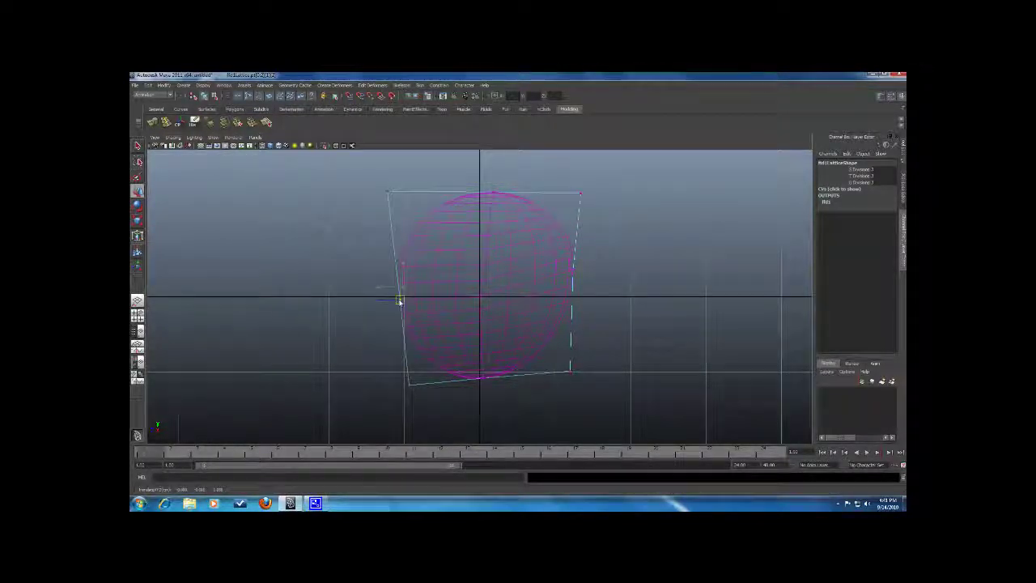
pyautogui.moveTo(424, 366); pyautogui.dragTo(403, 395)
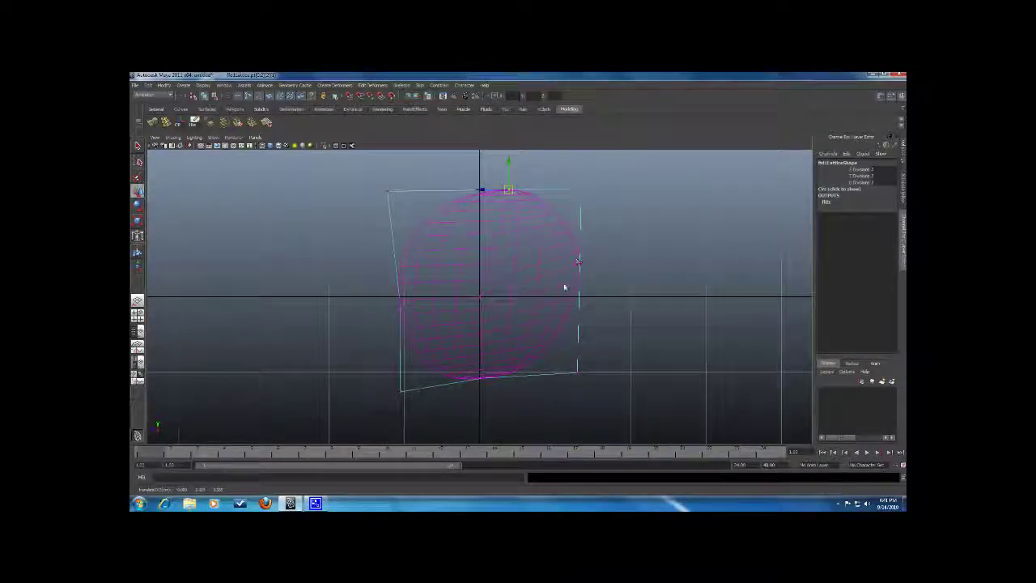
pyautogui.press('space')
pyautogui.scroll(3, 702, 241)
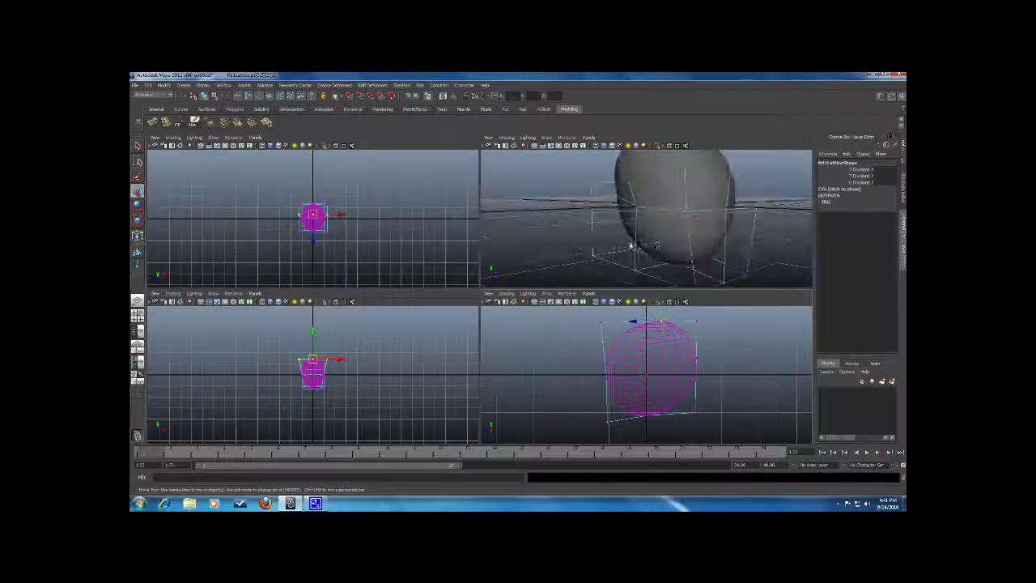
# Select the middle layer of lattice points in the perspective view and scale it to adjust the sphere's width.
pyautogui.keyDown('alt'); pyautogui.moveTo(703, 240); pyautogui.dragTo(565, 226); pyautogui.keyUp('alt')
pyautogui.press('space')
pyautogui.click(576, 227)
pyautogui.moveTo(694, 234)
pyautogui.keyDown('alt'); pyautogui.mouseDown()
pyautogui.moveTo(652, 240)
pyautogui.moveTo(715, 234)
pyautogui.moveTo(673, 224)
pyautogui.moveTo(598, 230)
pyautogui.moveTo(696, 227)
pyautogui.mouseUp(); pyautogui.keyUp('alt')
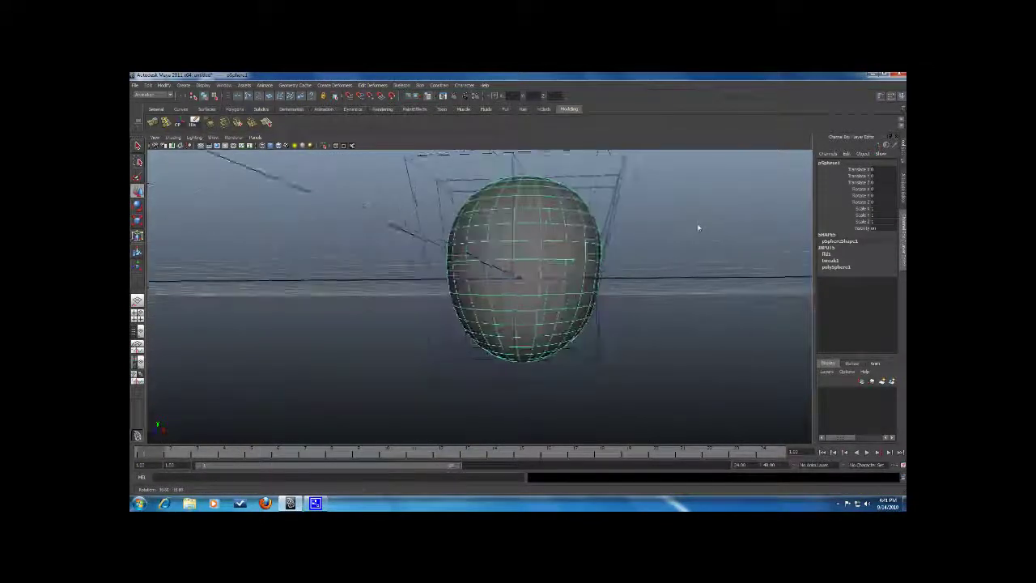
pyautogui.rightClick(606, 272)
pyautogui.click(598, 270)
pyautogui.keyDown('alt'); pyautogui.moveTo(598, 243); pyautogui.dragTo(583, 221, button='right'); pyautogui.keyUp('alt')
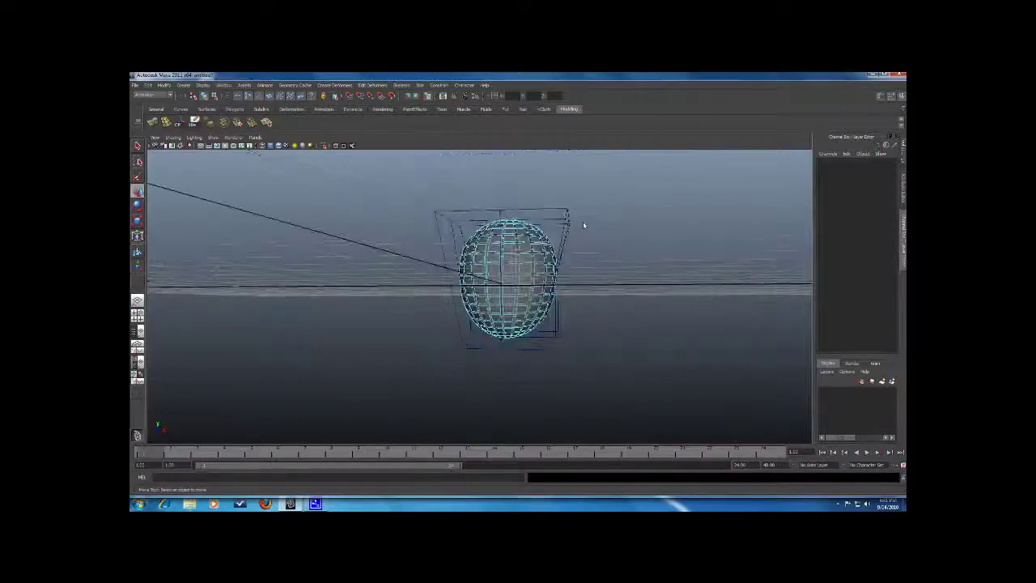
pyautogui.rightClick(583, 221)
pyautogui.click(585, 221)
pyautogui.keyDown('alt'); pyautogui.moveTo(585, 221); pyautogui.dragTo(513, 280); pyautogui.keyUp('alt')
pyautogui.click(500, 298)
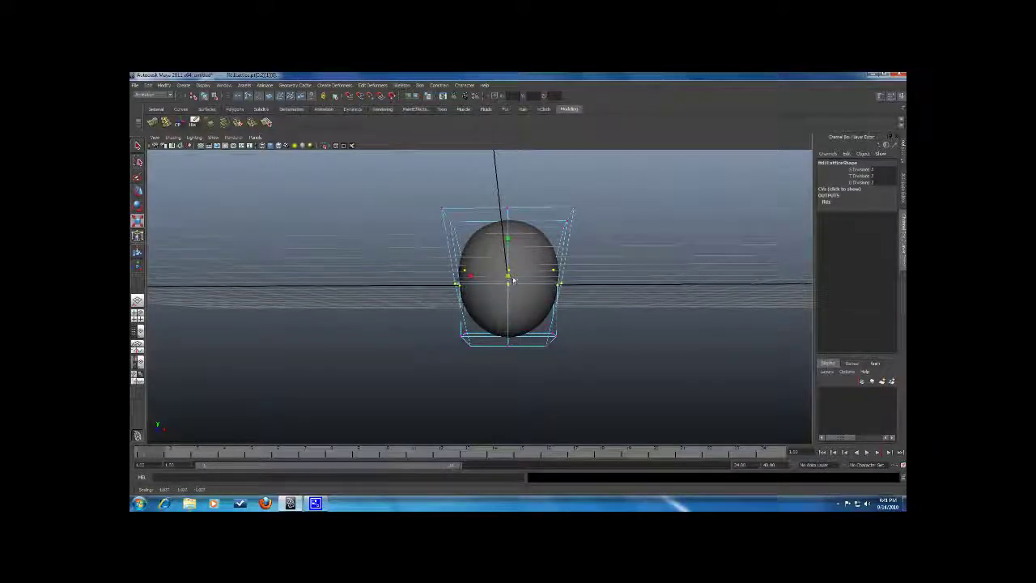
pyautogui.keyDown('alt'); pyautogui.moveTo(559, 276); pyautogui.dragTo(510, 264); pyautogui.keyUp('alt')
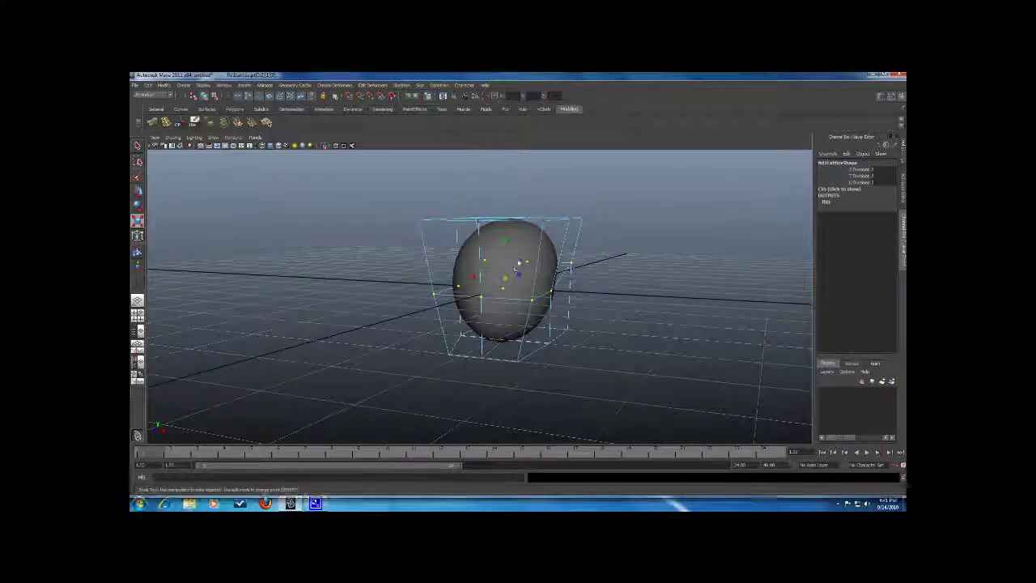
# Return to object mode, select the sphere and delete its construction history to remove the lattice.
pyautogui.press('F8')
pyautogui.click(519, 262)
pyautogui.keyDown('alt'); pyautogui.moveTo(590, 272); pyautogui.dragTo(479, 256); pyautogui.keyUp('alt')
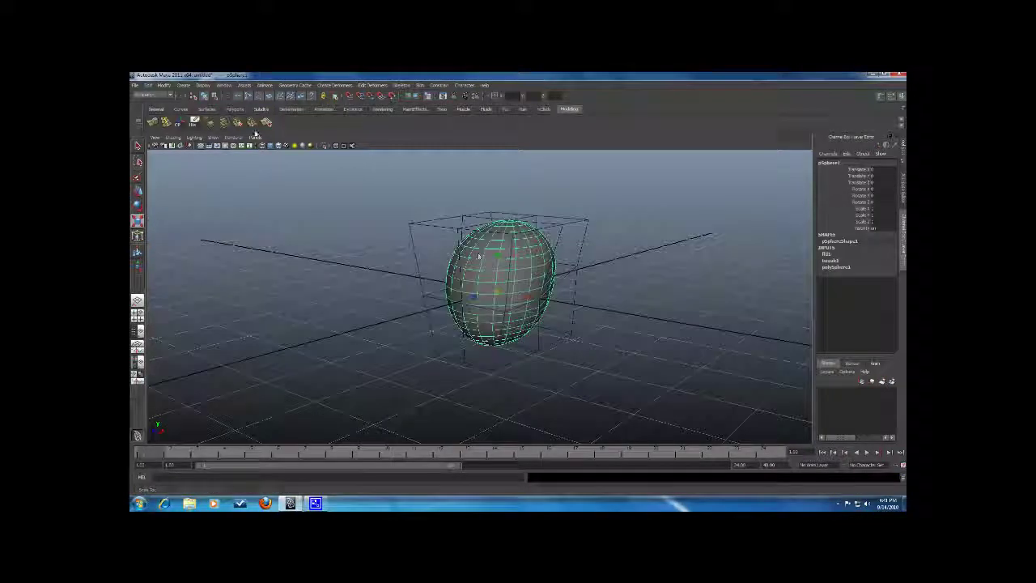
pyautogui.click(153, 86)
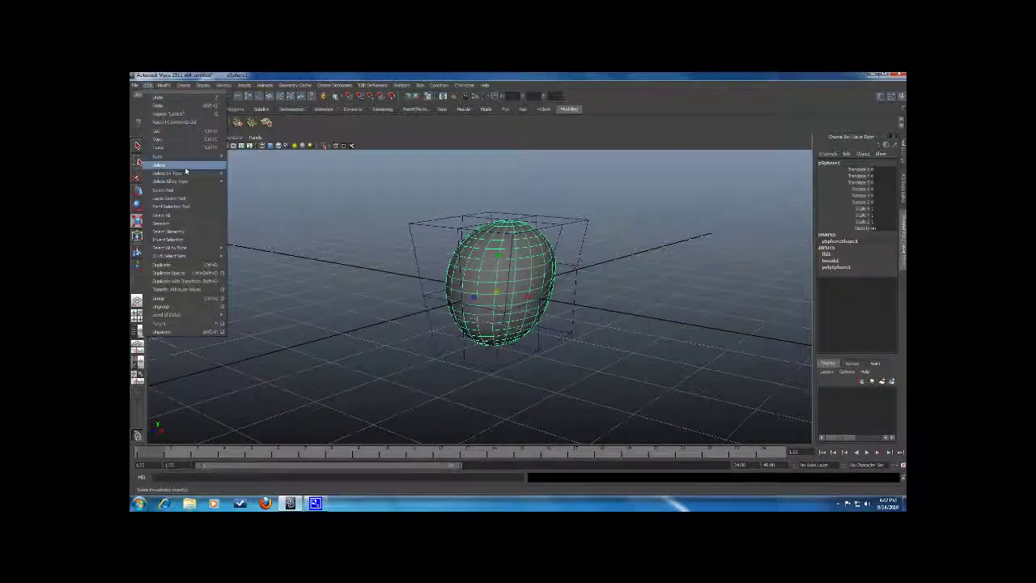
pyautogui.moveTo(185, 174)
pyautogui.click(243, 177)
pyautogui.keyDown('alt'); pyautogui.moveTo(357, 275); pyautogui.dragTo(393, 267); pyautogui.keyUp('alt')
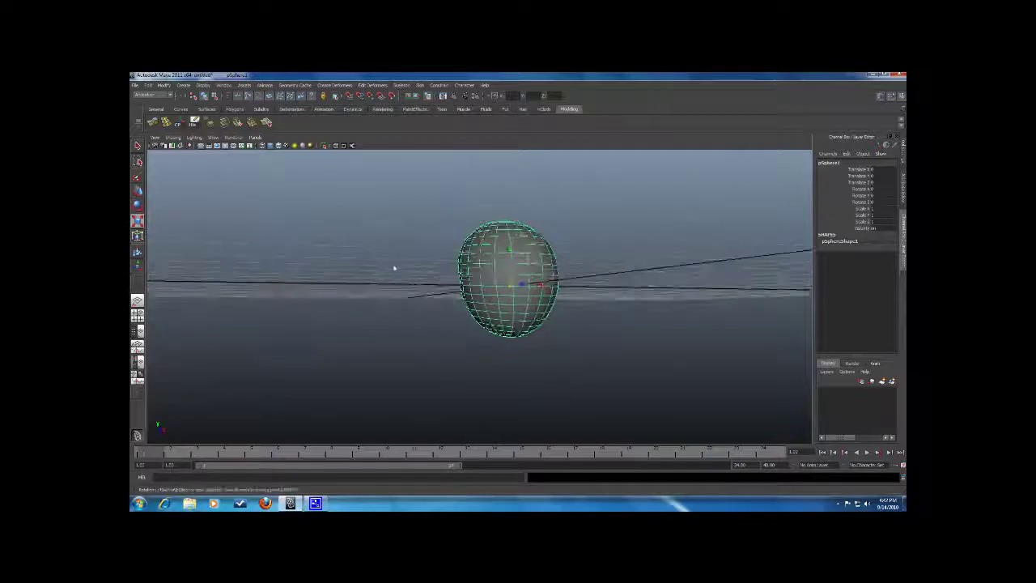
# Examine the head shape from several angles and distances, both shaded and with its wireframe highlighted.
pyautogui.click(394, 267)
pyautogui.scroll(5, 551, 329)
pyautogui.keyDown('alt'); pyautogui.moveTo(550, 328); pyautogui.dragTo(502, 298); pyautogui.keyUp('alt')
pyautogui.scroll(-5, 441, 336)
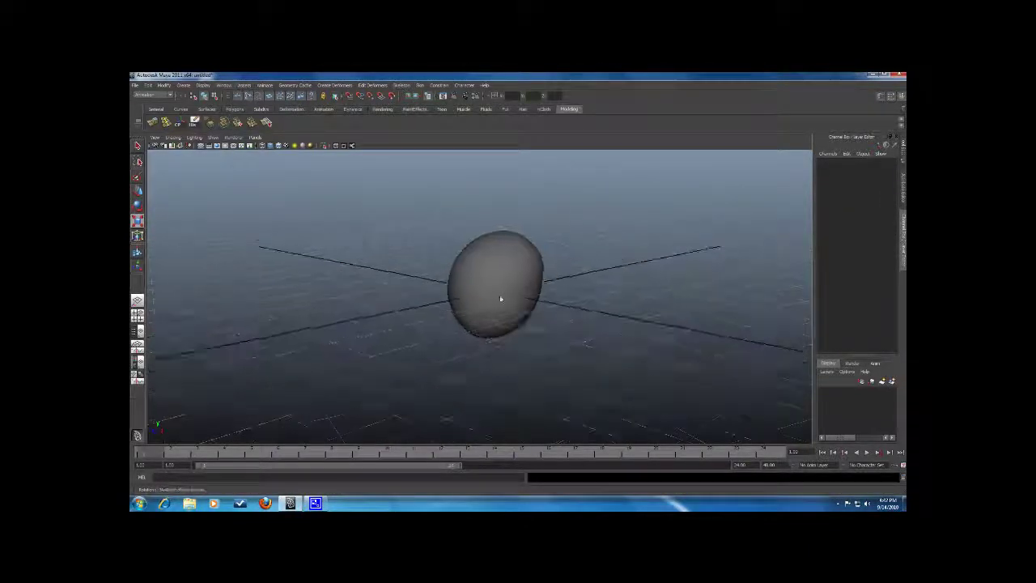
pyautogui.click(502, 299)
pyautogui.scroll(2, 549, 316)
pyautogui.scroll(-3, 589, 316)
pyautogui.click(577, 327)
pyautogui.keyDown('alt'); pyautogui.moveTo(576, 329); pyautogui.dragTo(510, 291); pyautogui.keyUp('alt')
pyautogui.click(523, 296)
pyautogui.scroll(2, 632, 321)
pyautogui.scroll(-3, 632, 321)
pyautogui.click(613, 308)
pyautogui.click(542, 296)
pyautogui.scroll(2, 553, 299)
pyautogui.scroll(3, 506, 315)
pyautogui.press('space')
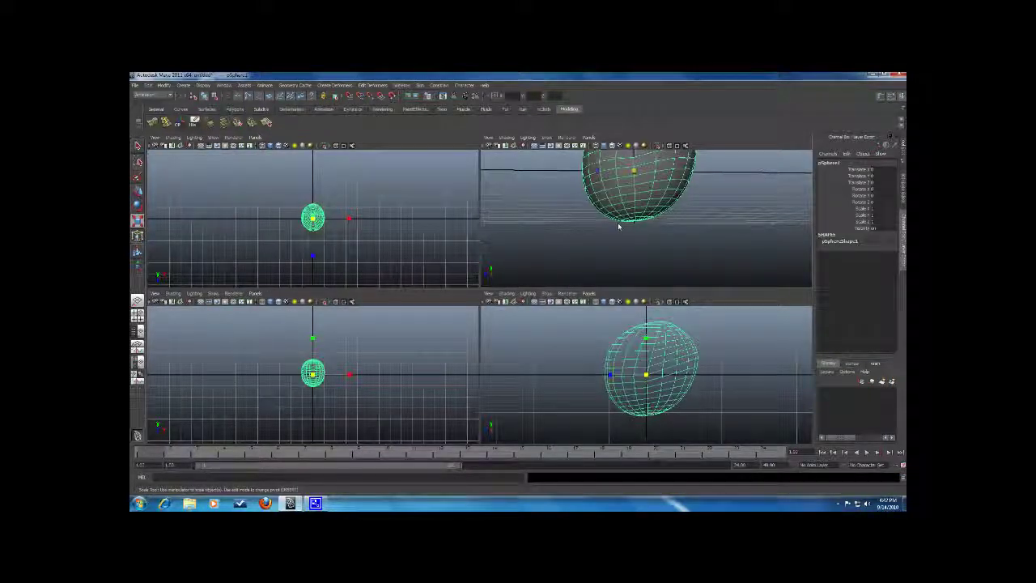
pyautogui.press('space')
pyautogui.scroll(-4, 567, 290)
pyautogui.click(572, 294)
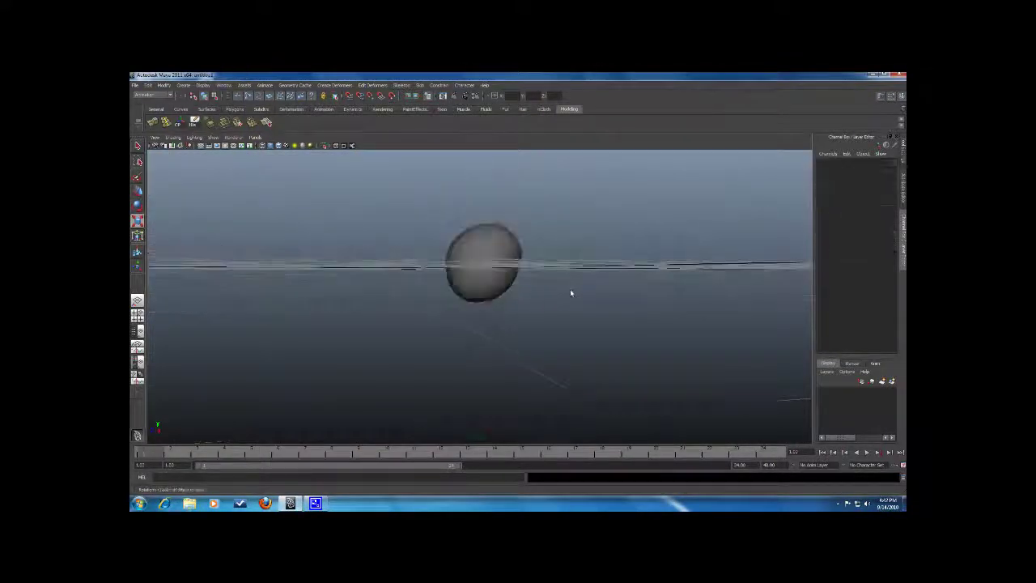
pyautogui.click(489, 274)
pyautogui.moveTo(490, 273)
pyautogui.keyDown('alt'); pyautogui.mouseDown()
pyautogui.moveTo(556, 273)
pyautogui.moveTo(576, 262)
pyautogui.moveTo(544, 289)
pyautogui.moveTo(497, 240)
pyautogui.moveTo(508, 287)
pyautogui.moveTo(495, 281)
pyautogui.mouseUp(); pyautogui.keyUp('alt')
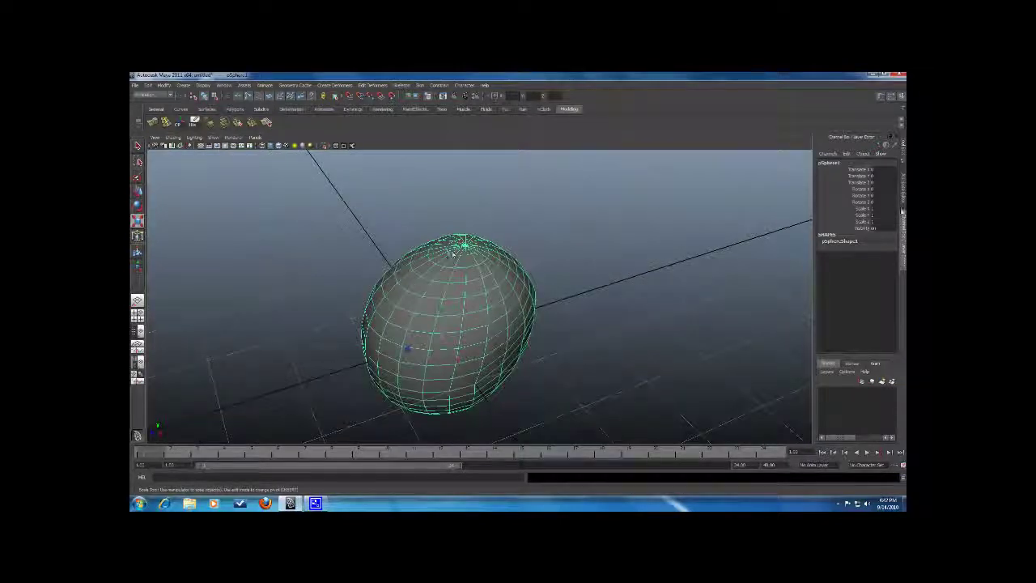
# Turn on Soft Select in the Move tool's settings.
pyautogui.doubleClick(138, 191)
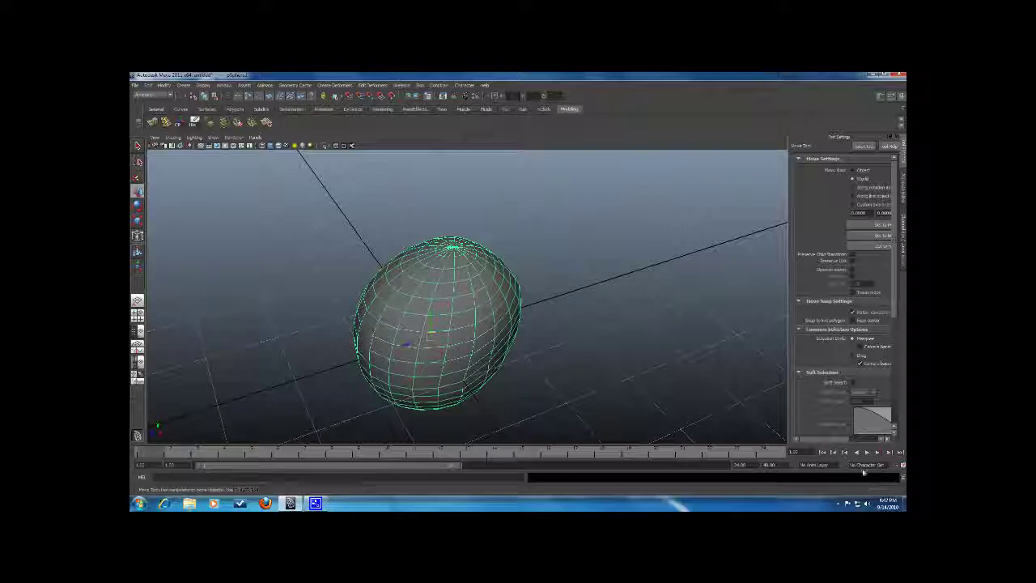
pyautogui.moveTo(839, 440); pyautogui.dragTo(850, 439)
pyautogui.scroll(-3, 845, 360)
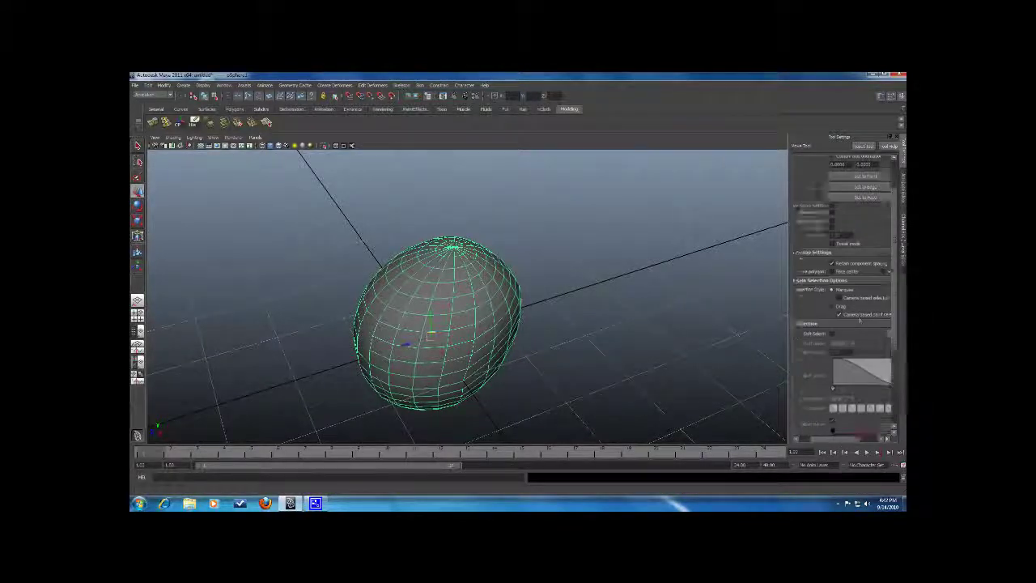
pyautogui.click(832, 286)
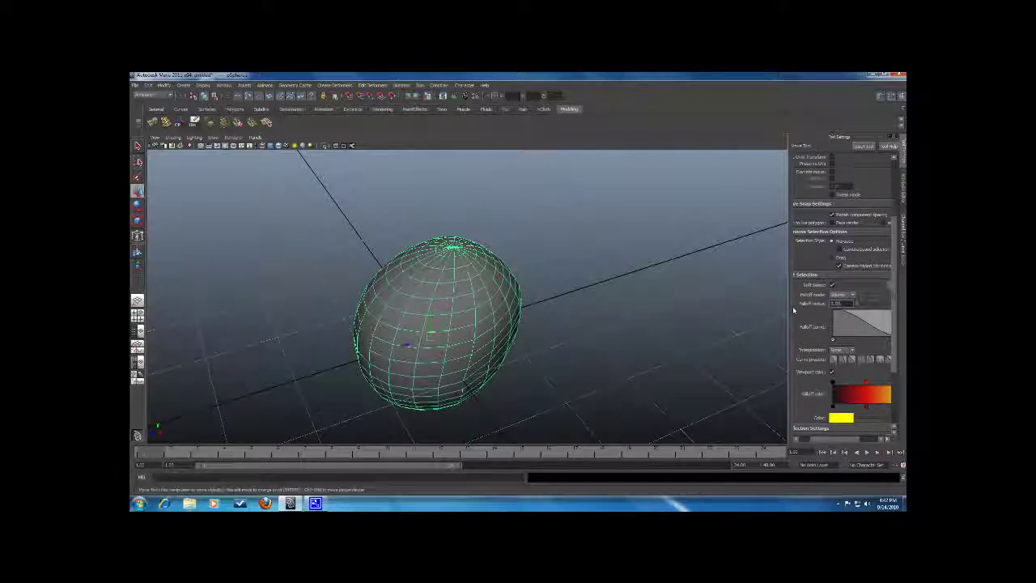
# Pull the vertex at the top pole of the sphere upward with soft selection into a tall spike, and shift its tip along Z.
pyautogui.moveTo(454, 257); pyautogui.dragTo(454, 245, button='right')
pyautogui.scroll(3, 455, 249)
pyautogui.keyDown('alt'); pyautogui.moveTo(455, 248); pyautogui.dragTo(452, 316, button='middle'); pyautogui.keyUp('alt')
pyautogui.scroll(3, 451, 316)
pyautogui.keyDown('alt'); pyautogui.moveTo(432, 303); pyautogui.dragTo(405, 300); pyautogui.keyUp('alt')
pyautogui.click(398, 254)
pyautogui.scroll(-5, 404, 301)
pyautogui.scroll(4, 404, 300)
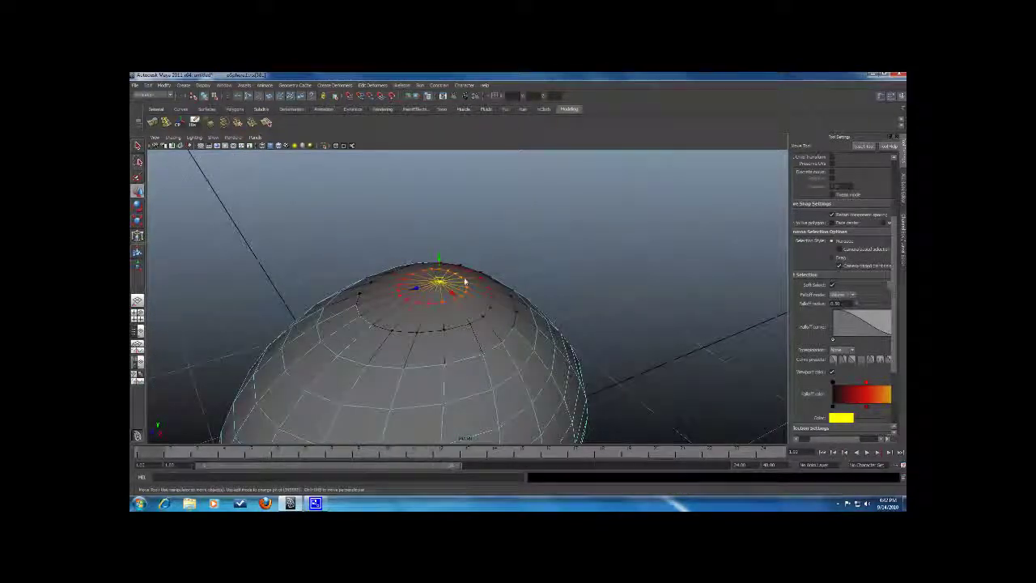
pyautogui.moveTo(376, 280)
pyautogui.keyDown('alt'); pyautogui.mouseDown()
pyautogui.moveTo(423, 273)
pyautogui.moveTo(382, 287)
pyautogui.mouseUp(); pyautogui.keyUp('alt')
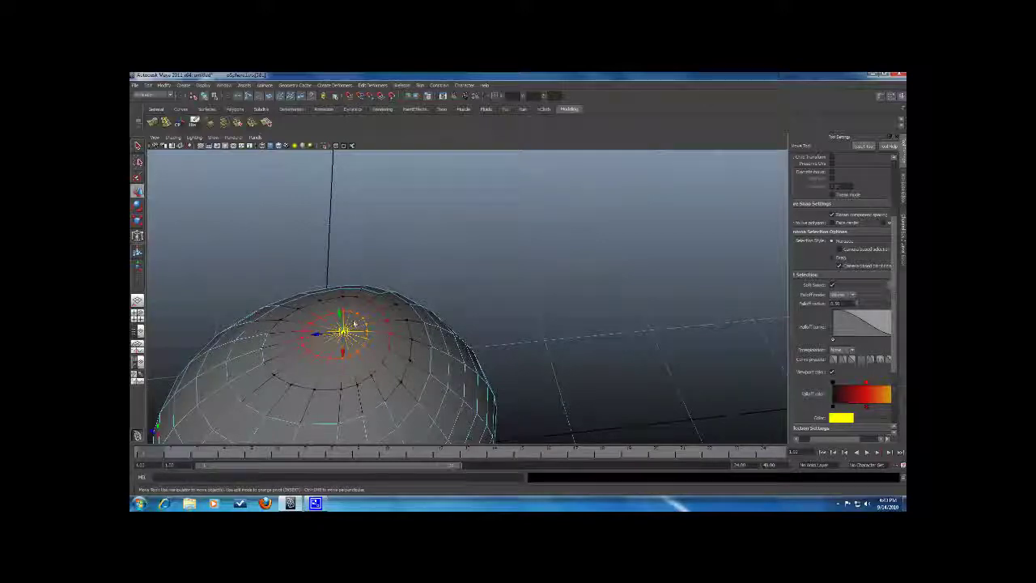
pyautogui.moveTo(340, 316); pyautogui.dragTo(387, 272)
pyautogui.moveTo(421, 180); pyautogui.dragTo(422, 160)
pyautogui.keyDown('alt'); pyautogui.moveTo(447, 205); pyautogui.dragTo(409, 214); pyautogui.keyUp('alt')
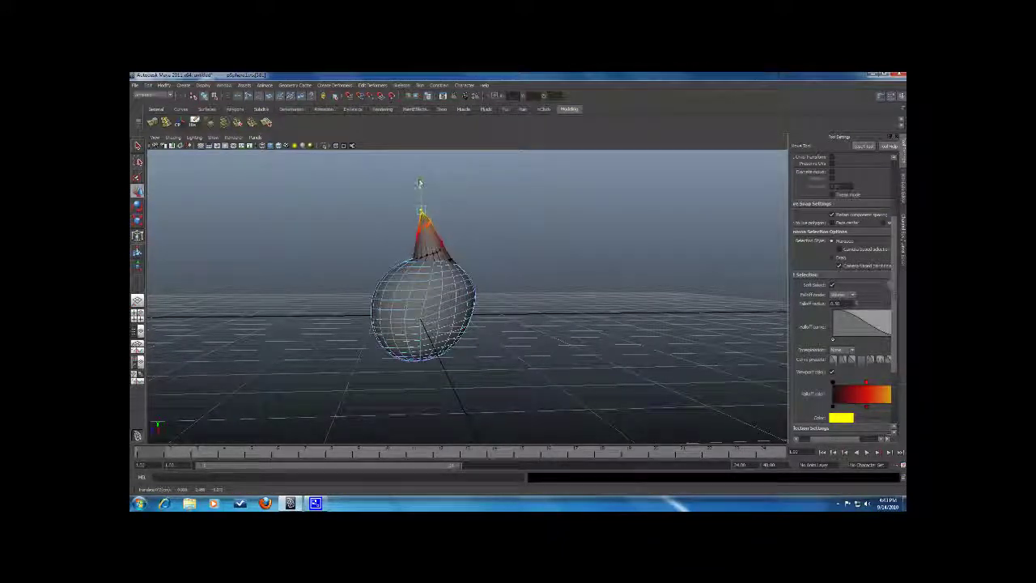
pyautogui.keyDown('alt'); pyautogui.moveTo(364, 236); pyautogui.dragTo(424, 194); pyautogui.keyUp('alt')
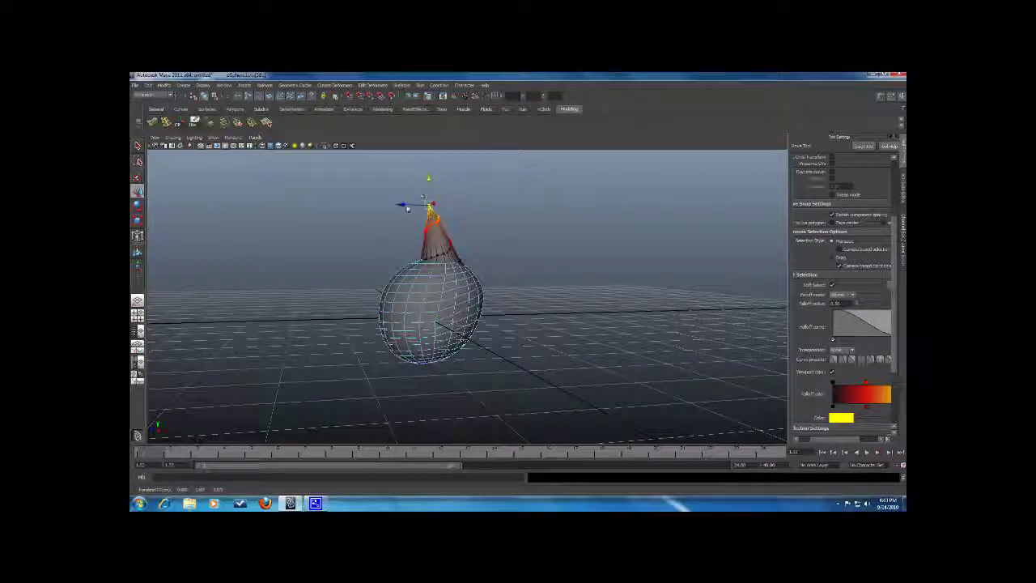
pyautogui.keyDown('alt'); pyautogui.moveTo(399, 208); pyautogui.dragTo(535, 324, button='right'); pyautogui.keyUp('alt')
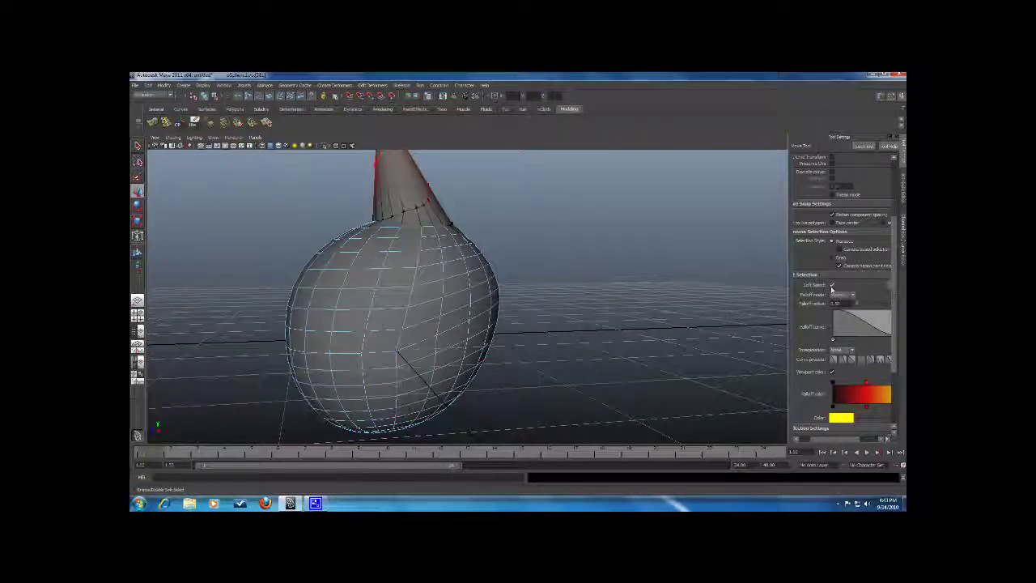
# Turn off Soft Select and reposition the front vertices at the spike's base and the tip vertex.
pyautogui.keyDown('alt'); pyautogui.moveTo(744, 281); pyautogui.dragTo(643, 276, button='right'); pyautogui.keyUp('alt')
pyautogui.keyDown('alt'); pyautogui.moveTo(643, 275); pyautogui.dragTo(485, 285); pyautogui.keyUp('alt')
pyautogui.rightClick(397, 290)
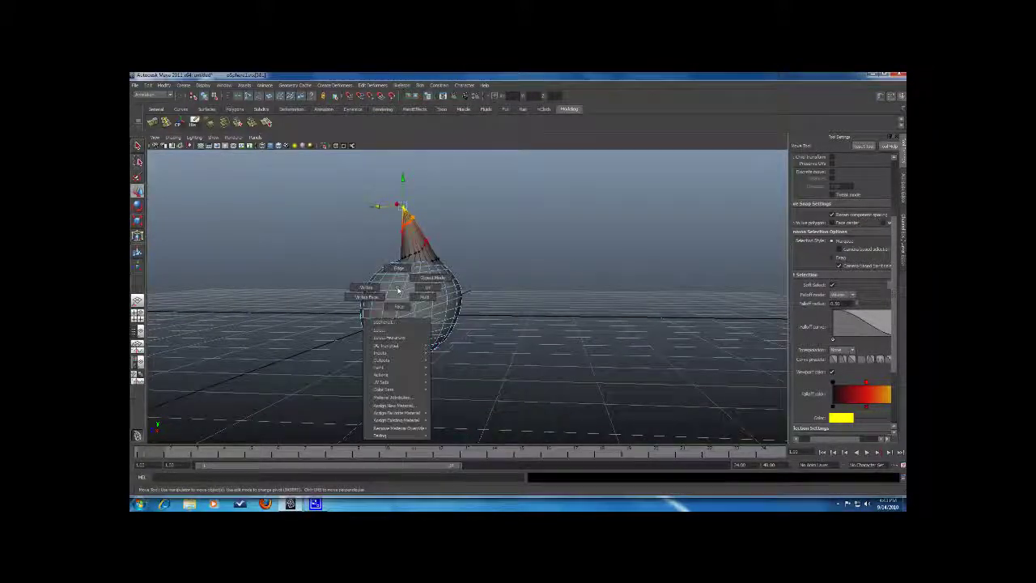
pyautogui.keyDown('alt'); pyautogui.moveTo(397, 290); pyautogui.dragTo(487, 265); pyautogui.keyUp('alt')
pyautogui.keyDown('alt'); pyautogui.moveTo(487, 265); pyautogui.dragTo(518, 283, button='right'); pyautogui.keyUp('alt')
pyautogui.keyDown('alt'); pyautogui.moveTo(518, 284); pyautogui.dragTo(456, 281); pyautogui.keyUp('alt')
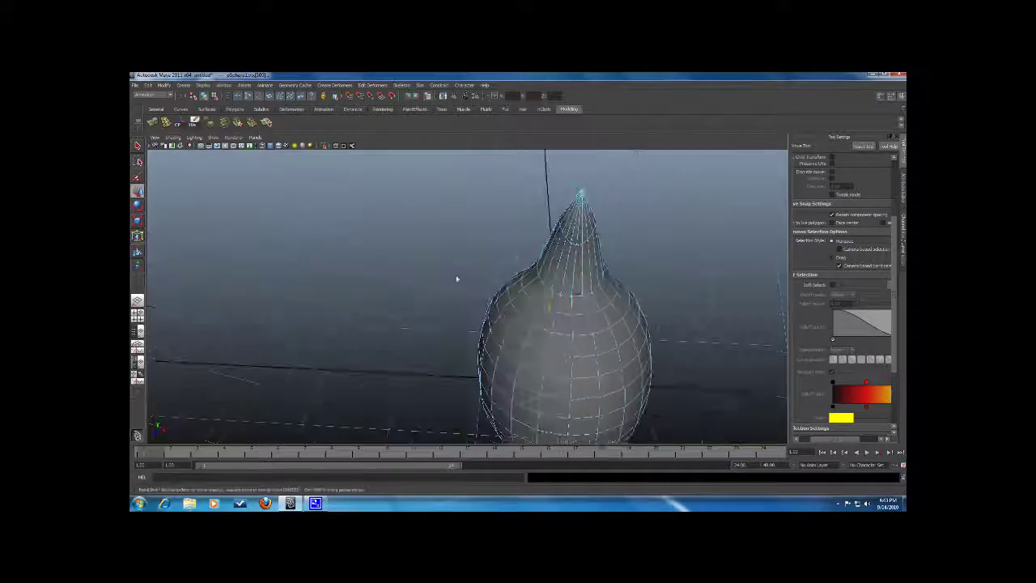
pyautogui.keyDown('alt'); pyautogui.moveTo(453, 280); pyautogui.dragTo(509, 304, button='right'); pyautogui.keyUp('alt')
pyautogui.keyDown('alt'); pyautogui.moveTo(510, 304); pyautogui.dragTo(544, 306); pyautogui.keyUp('alt')
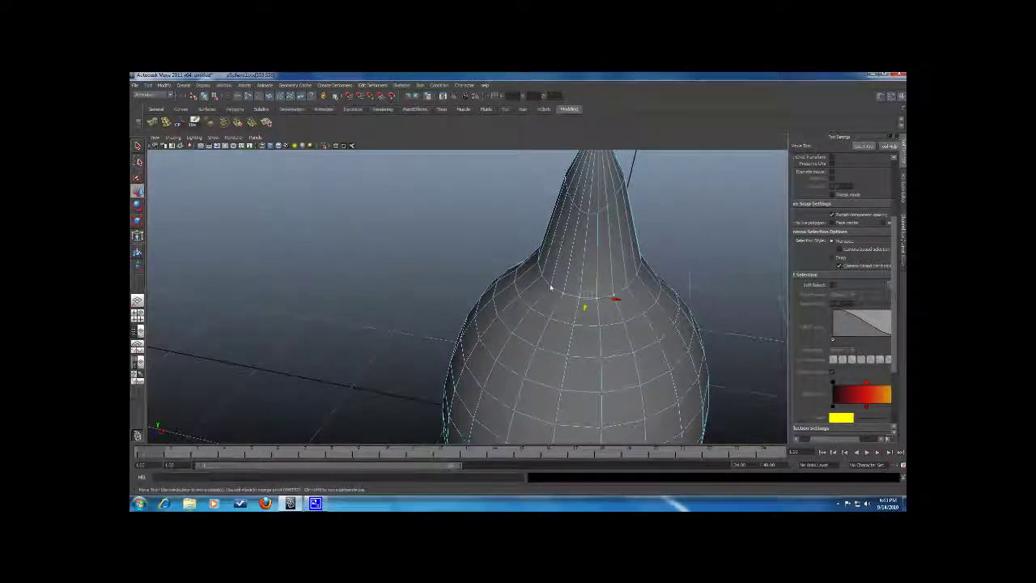
pyautogui.keyDown('alt'); pyautogui.moveTo(436, 283); pyautogui.dragTo(309, 216); pyautogui.keyUp('alt')
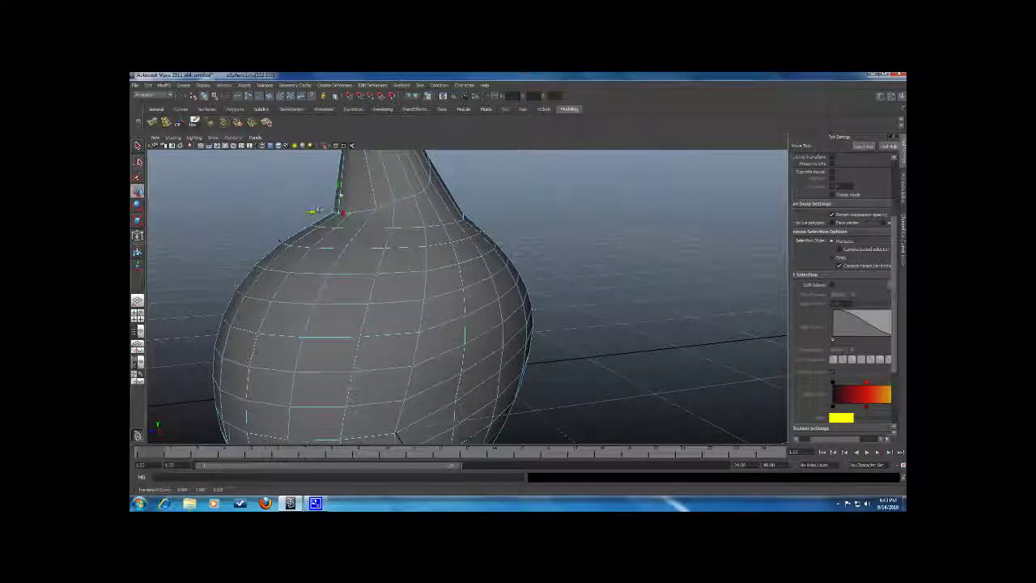
pyautogui.keyDown('alt'); pyautogui.moveTo(335, 211); pyautogui.dragTo(409, 236); pyautogui.keyUp('alt')
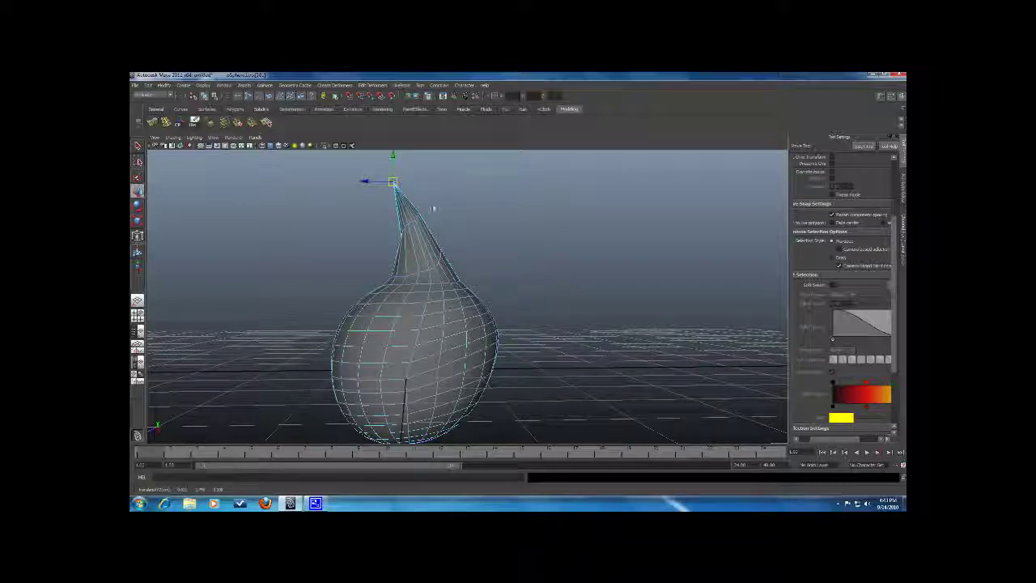
# In the side view, rotate the upper ring of vertices around the spike to adjust its tilt.
pyautogui.press('r')
pyautogui.press('space')
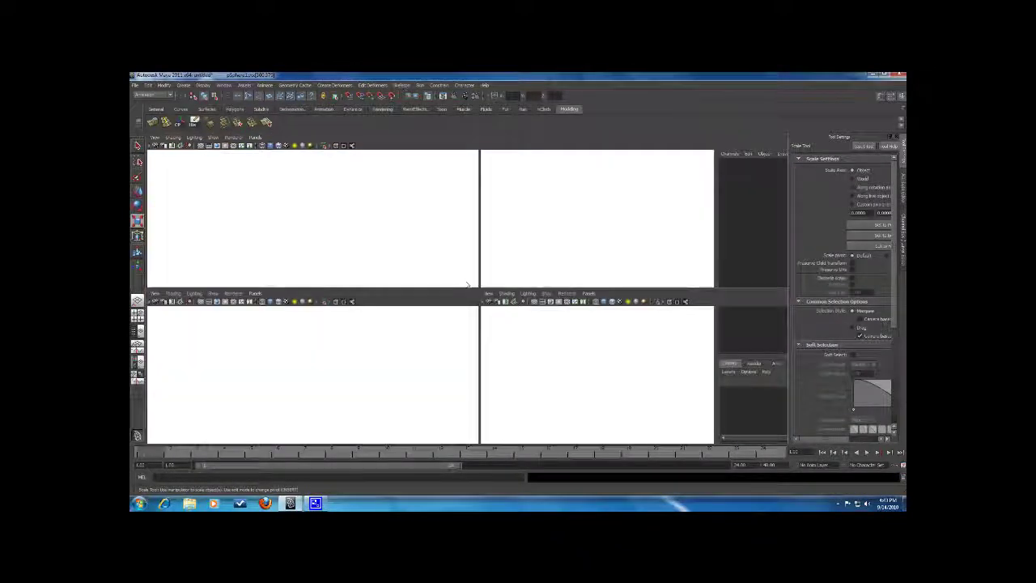
pyautogui.press('space')
pyautogui.keyDown('alt'); pyautogui.moveTo(532, 255); pyautogui.dragTo(548, 357, button='middle'); pyautogui.keyUp('alt')
pyautogui.scroll(3, 544, 340)
pyautogui.keyDown('alt'); pyautogui.moveTo(517, 214); pyautogui.dragTo(527, 295, button='middle'); pyautogui.keyUp('alt')
pyautogui.press('e')
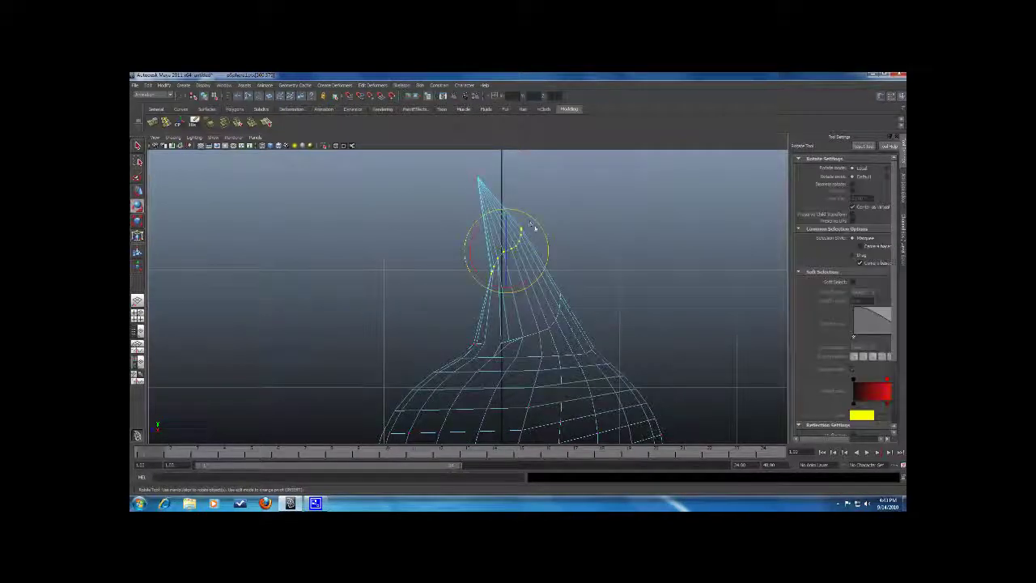
pyautogui.moveTo(542, 246)
pyautogui.mouseDown()
pyautogui.moveTo(539, 262)
pyautogui.moveTo(544, 241)
pyautogui.mouseUp()
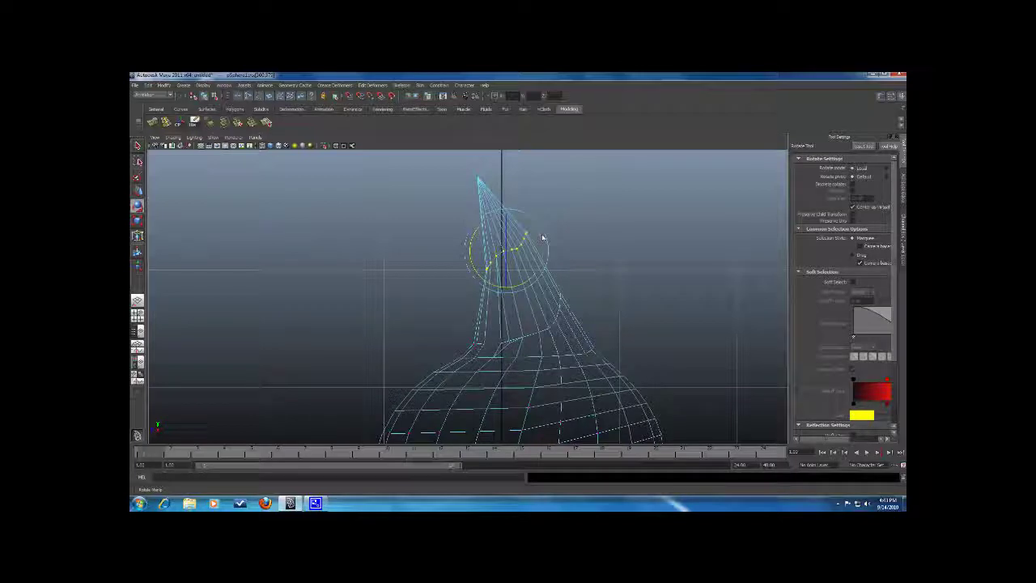
# Move the upper vertex ring toward the spike's tip and scale it down, and insert an edge loop beneath it.
pyautogui.press('w')
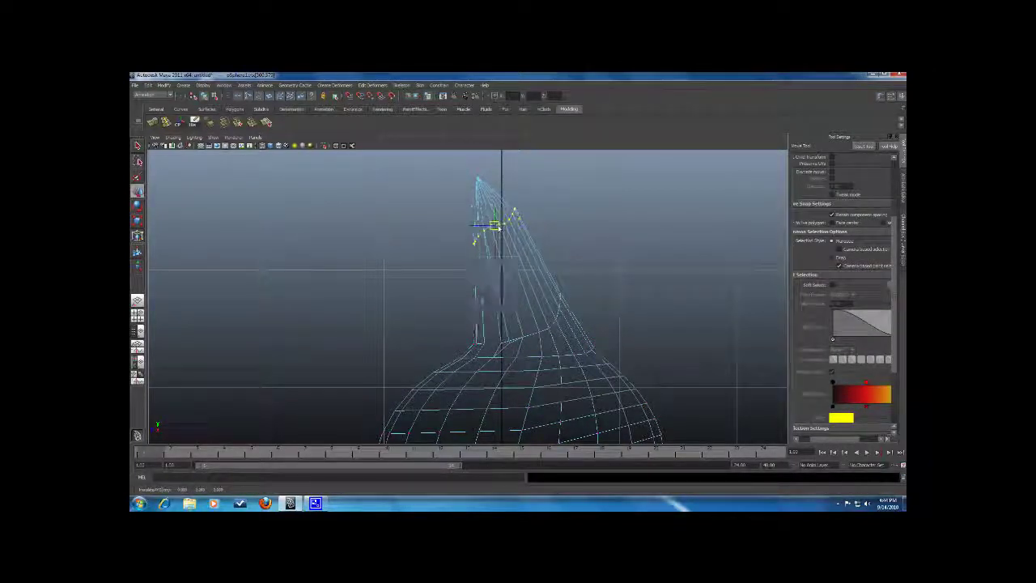
pyautogui.press('r')
pyautogui.moveTo(492, 221); pyautogui.dragTo(487, 221)
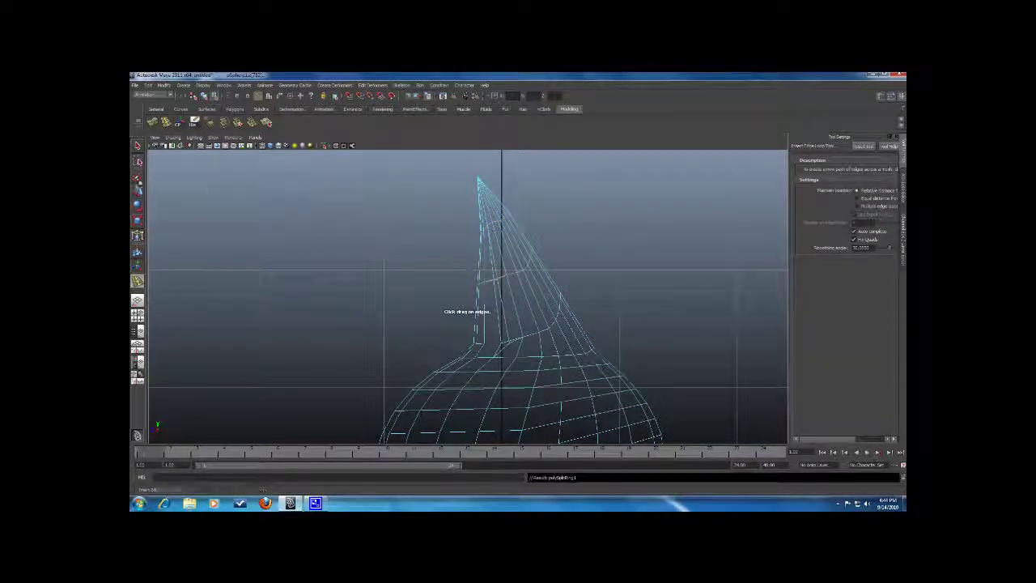
# Select the vertices of the new edge loop midway up the spike, scale them outward and shift them along Z.
pyautogui.click(138, 194)
pyautogui.moveTo(503, 271); pyautogui.dragTo(477, 269, button='right')
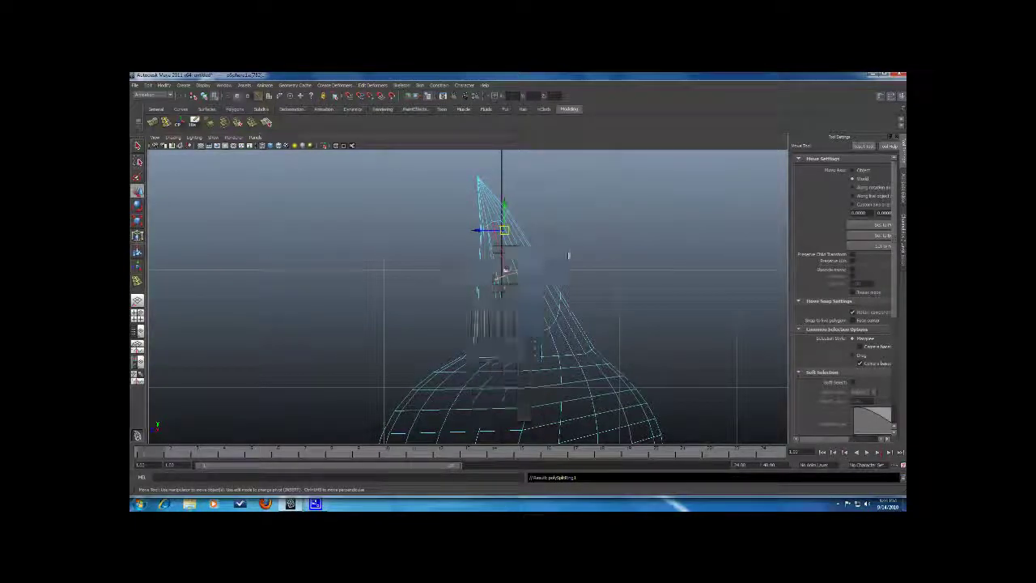
pyautogui.moveTo(469, 295); pyautogui.dragTo(522, 271)
pyautogui.press('r')
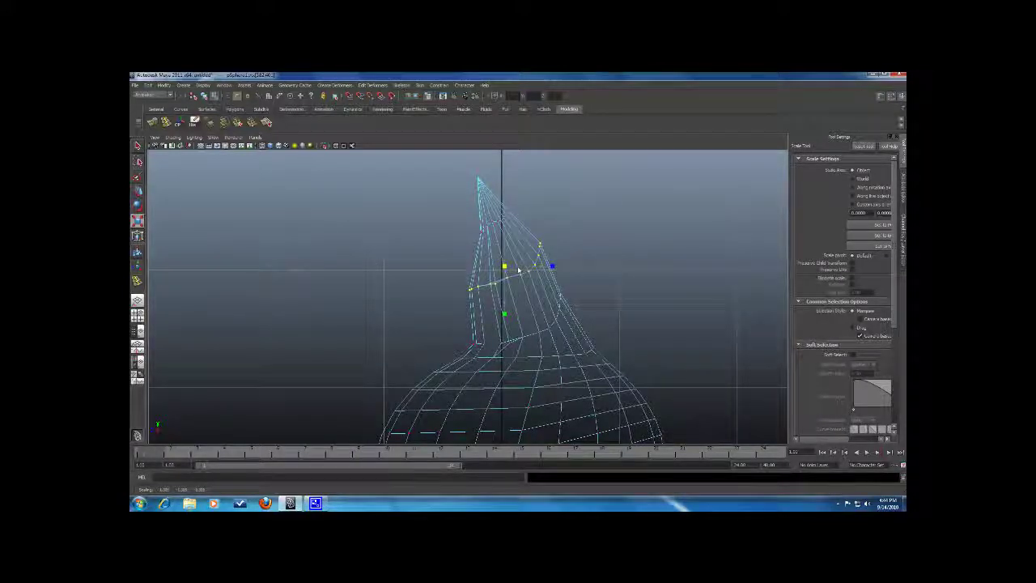
pyautogui.press('w')
pyautogui.moveTo(510, 269); pyautogui.dragTo(485, 268)
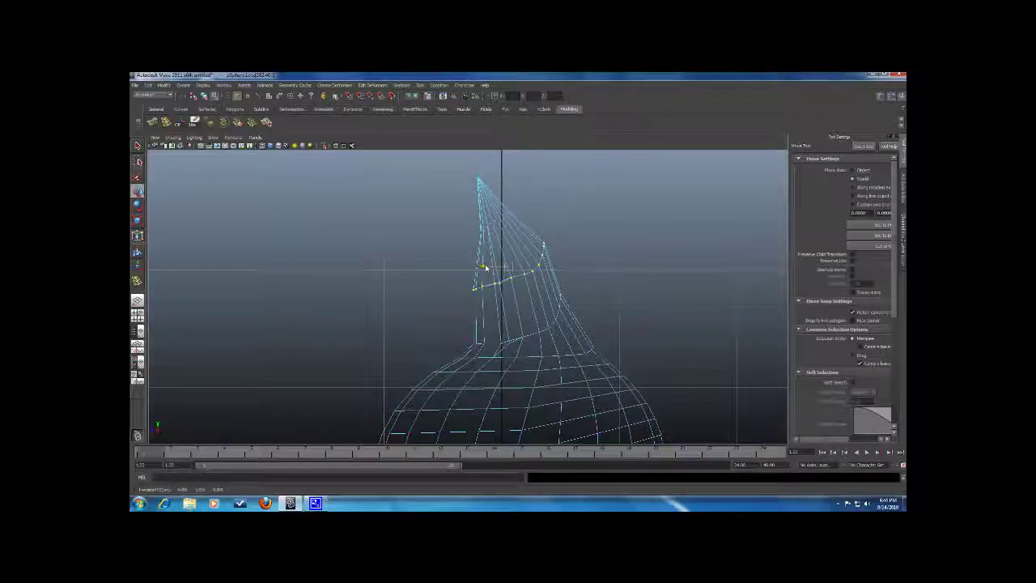
# Scale the vertex ring midway up the spike inward along Z and scale the ring near the tip.
pyautogui.press('r')
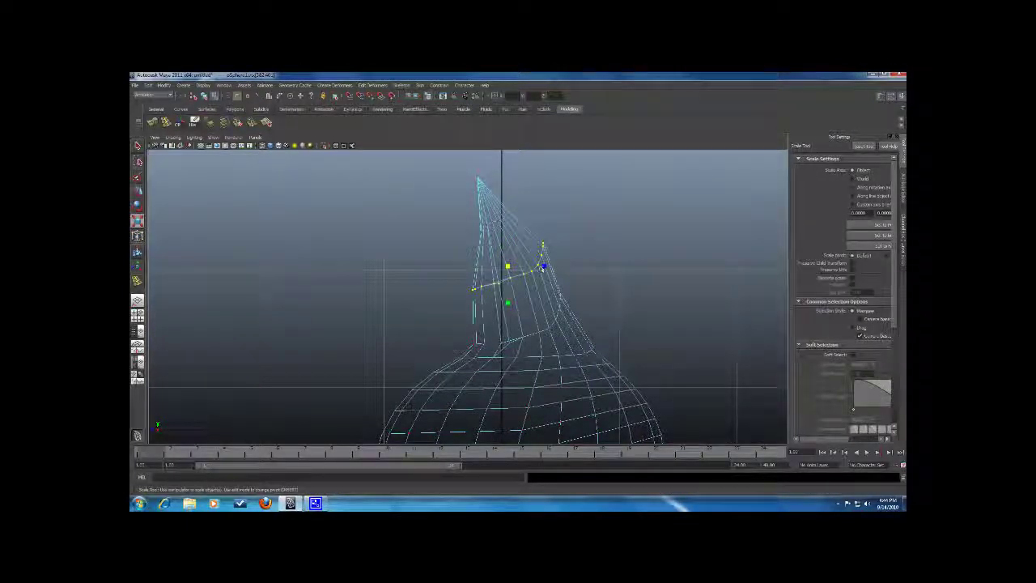
pyautogui.moveTo(546, 270); pyautogui.dragTo(538, 271)
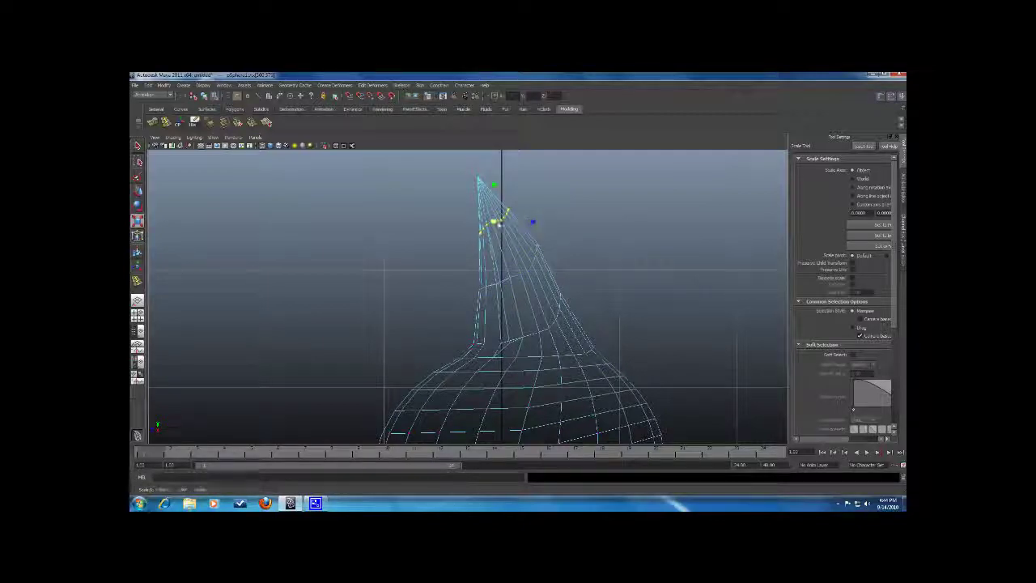
pyautogui.scroll(-5, 500, 224)
pyautogui.press('space')
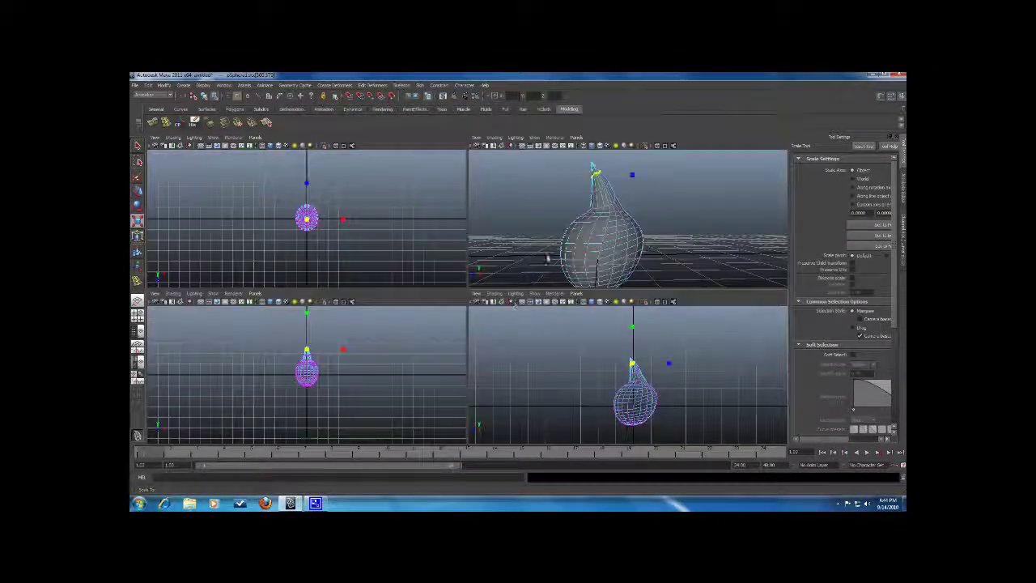
pyautogui.press('space')
pyautogui.keyDown('alt'); pyautogui.moveTo(559, 249); pyautogui.dragTo(682, 250); pyautogui.keyUp('alt')
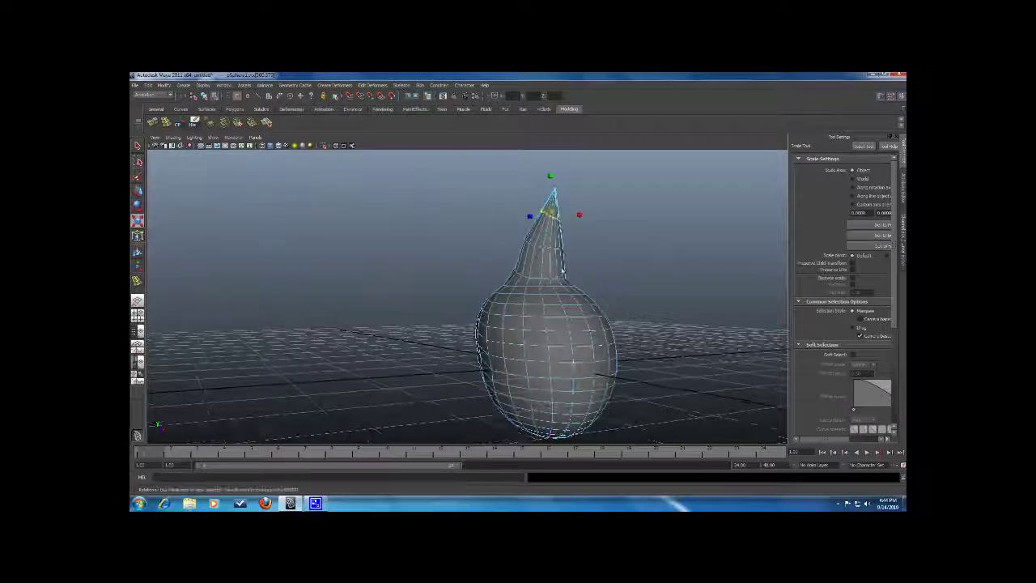
# Return to object mode and select the whole mesh.
pyautogui.rightClick(527, 270)
pyautogui.moveTo(537, 265); pyautogui.dragTo(559, 257, button='right')
pyautogui.click(630, 291)
pyautogui.click(514, 293)
pyautogui.click(616, 289)
pyautogui.scroll(-2, 617, 288)
pyautogui.keyDown('alt'); pyautogui.moveTo(618, 287); pyautogui.dragTo(497, 302); pyautogui.keyUp('alt')
pyautogui.click(527, 302)
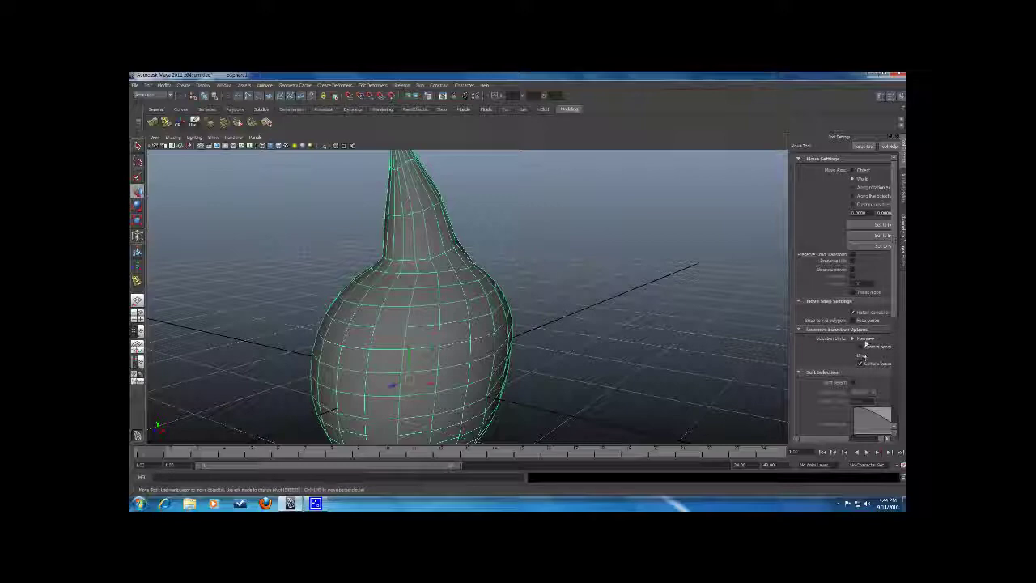
pyautogui.scroll(-1, 864, 344)
pyautogui.click(852, 358)
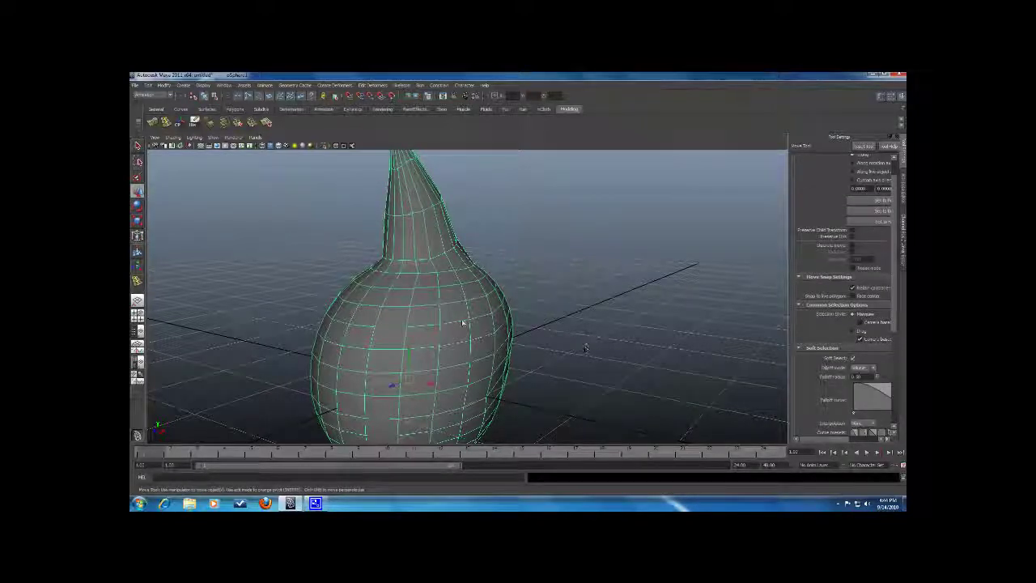
pyautogui.scroll(-3, 463, 322)
pyautogui.keyDown('alt'); pyautogui.moveTo(452, 323); pyautogui.dragTo(464, 307); pyautogui.keyUp('alt')
pyautogui.scroll(5, 457, 346)
pyautogui.keyDown('alt'); pyautogui.moveTo(457, 346); pyautogui.dragTo(458, 320); pyautogui.keyUp('alt')
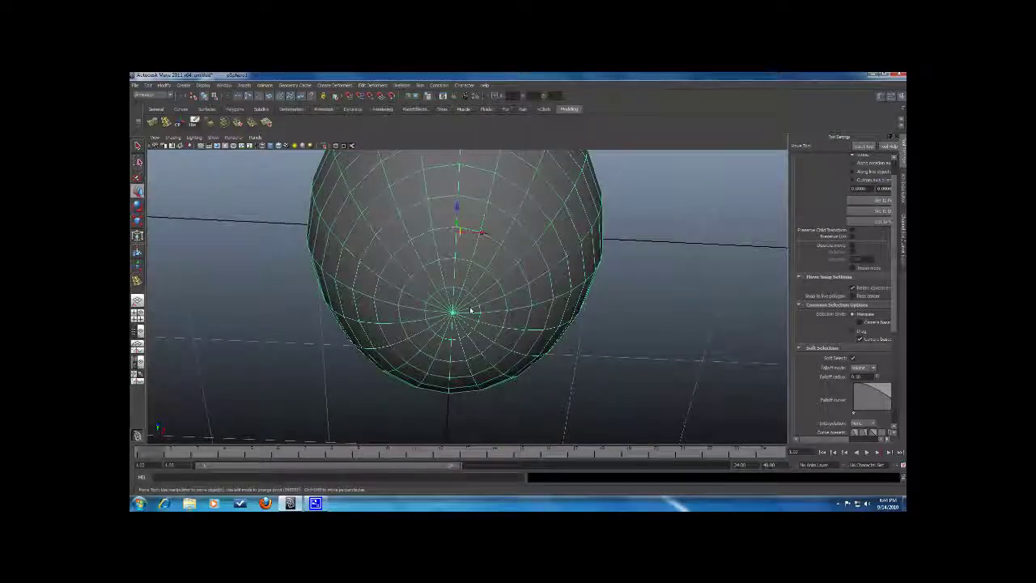
pyautogui.moveTo(456, 312)
pyautogui.mouseDown(button='right')
pyautogui.moveTo(466, 330)
pyautogui.moveTo(462, 308)
pyautogui.mouseUp(button='right')
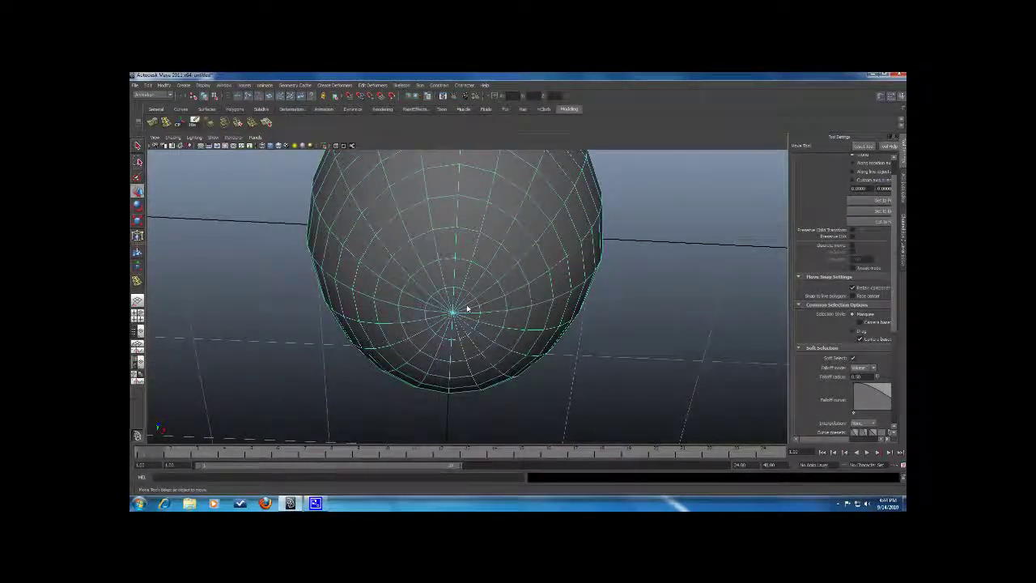
pyautogui.click(454, 277)
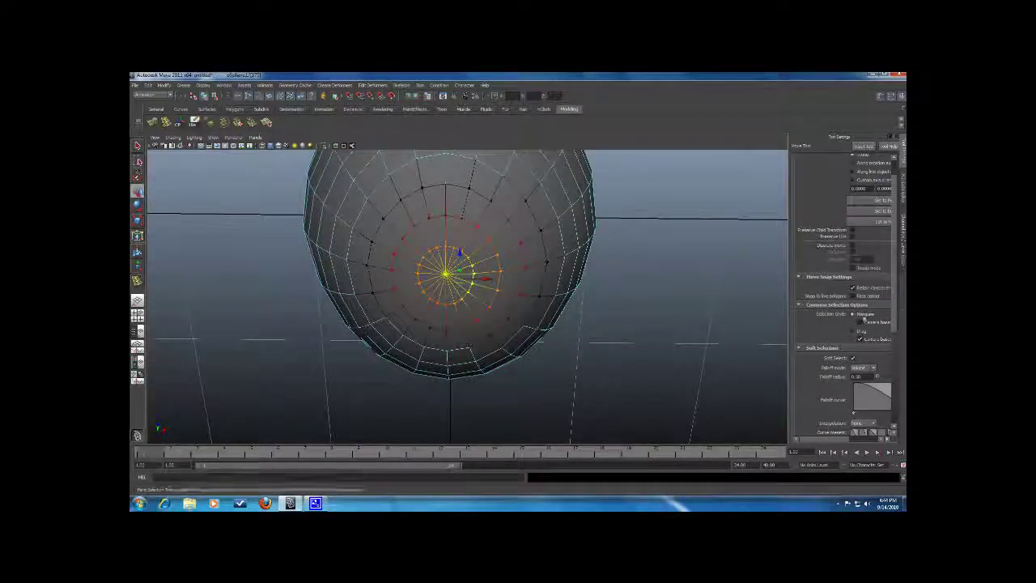
pyautogui.click(852, 357)
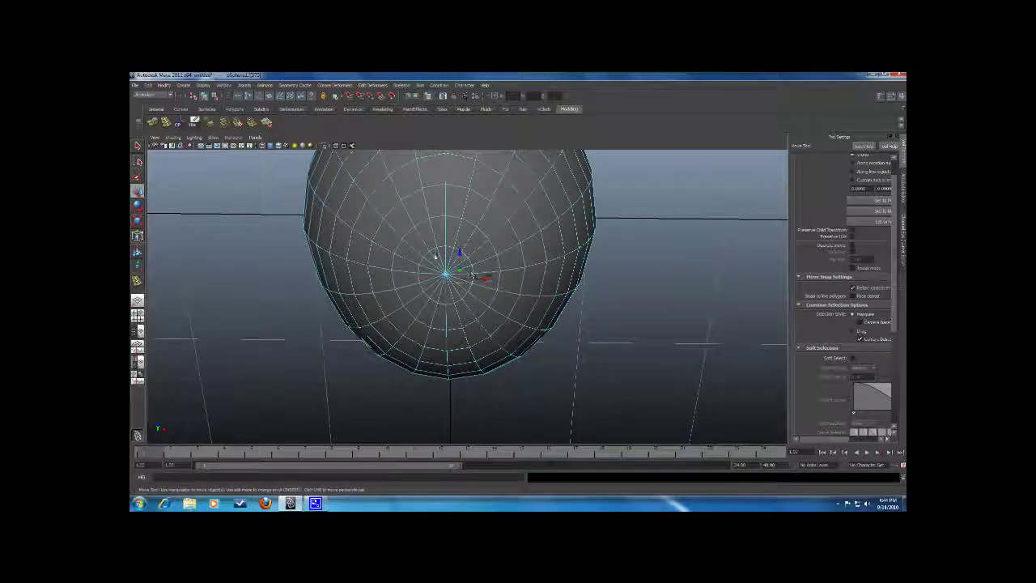
# Select all the triangular faces around the pole at the sphere's underside and delete them to open a hole.
pyautogui.press('q')
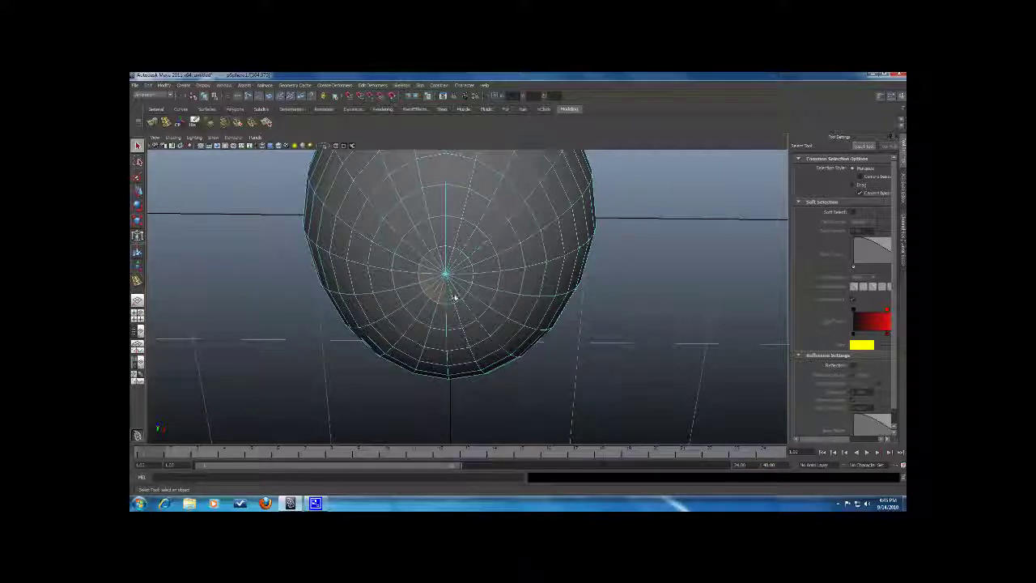
pyautogui.moveTo(563, 302)
pyautogui.keyDown('alt'); pyautogui.mouseDown()
pyautogui.moveTo(340, 347)
pyautogui.moveTo(486, 345)
pyautogui.moveTo(521, 373)
pyautogui.moveTo(469, 357)
pyautogui.moveTo(458, 300)
pyautogui.mouseUp(); pyautogui.keyUp('alt')
pyautogui.scroll(-5, 487, 345)
pyautogui.press('4')
pyautogui.press('5')
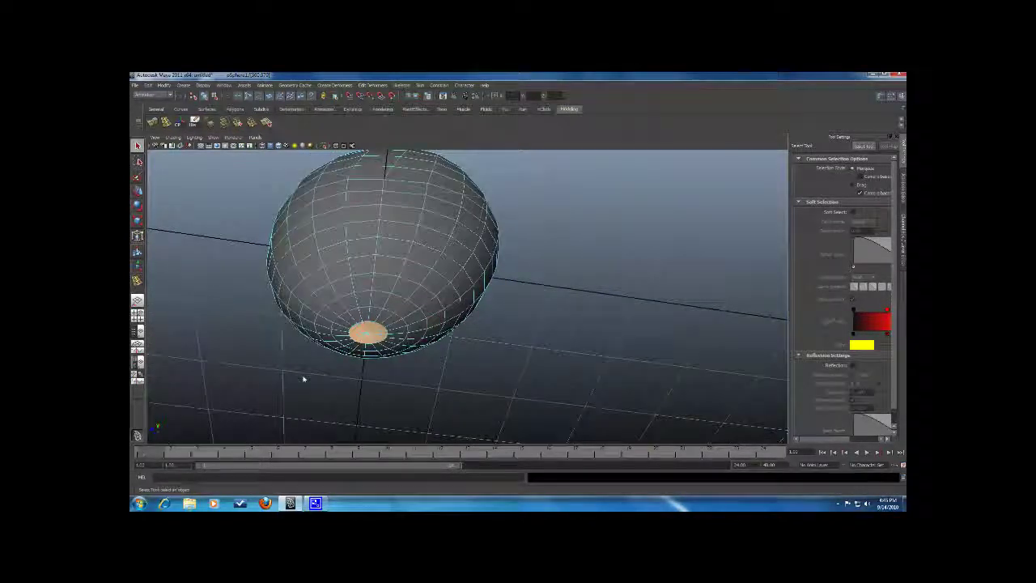
pyautogui.press('Delete')
# Switch to edge selection and select the border edge loop around the hole in the sphere's underside.
pyautogui.scroll(-5, 434, 391)
pyautogui.moveTo(422, 370)
pyautogui.keyDown('alt'); pyautogui.mouseDown()
pyautogui.moveTo(485, 389)
pyautogui.moveTo(446, 359)
pyautogui.moveTo(407, 300)
pyautogui.mouseUp(); pyautogui.keyUp('alt')
pyautogui.scroll(5, 486, 384)
pyautogui.moveTo(407, 300); pyautogui.dragTo(385, 307, button='right')
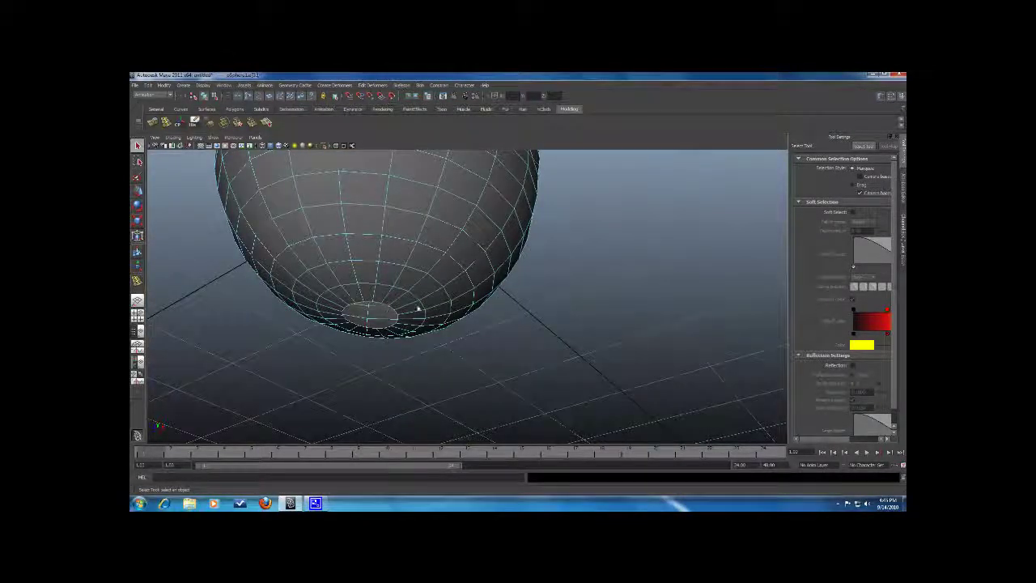
pyautogui.keyDown('alt'); pyautogui.moveTo(393, 310); pyautogui.dragTo(359, 308); pyautogui.keyUp('alt')
pyautogui.keyDown('alt'); pyautogui.moveTo(289, 405); pyautogui.dragTo(405, 316); pyautogui.keyUp('alt')
pyautogui.press('r')
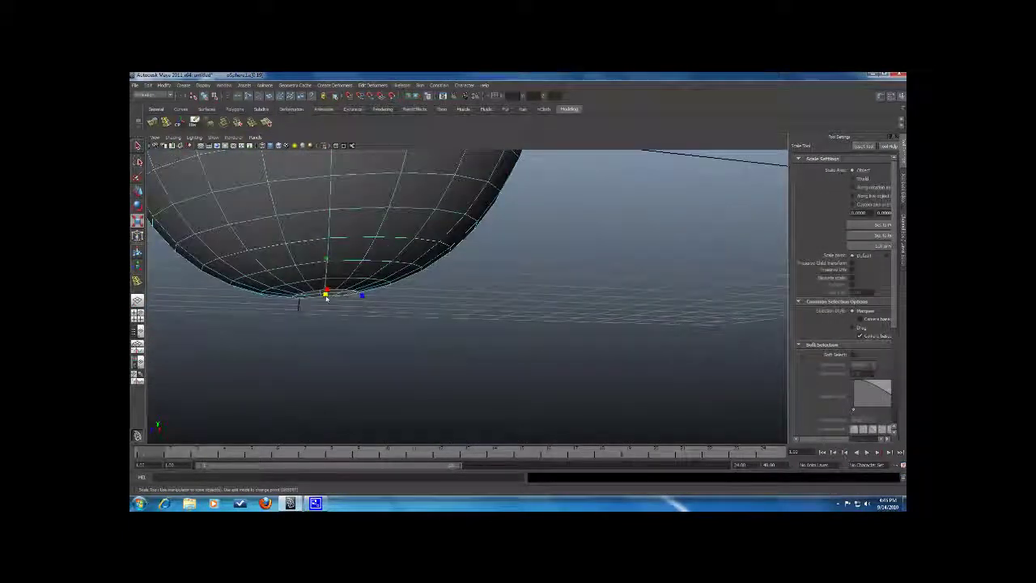
pyautogui.press('w')
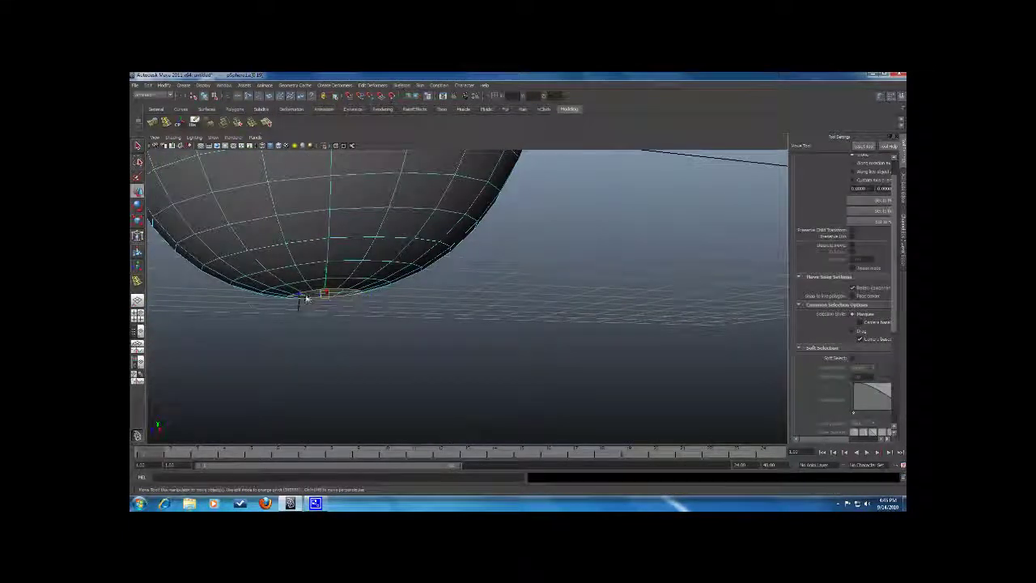
# Switch to the Polygons menu set and extrude the hole's border edges downward into a short, straight neck.
pyautogui.moveTo(384, 302)
pyautogui.keyDown('alt'); pyautogui.mouseDown()
pyautogui.moveTo(370, 303)
pyautogui.moveTo(400, 300)
pyautogui.moveTo(393, 285)
pyautogui.mouseUp(); pyautogui.keyUp('alt')
pyautogui.keyDown('alt'); pyautogui.moveTo(393, 285); pyautogui.dragTo(437, 288, button='right'); pyautogui.keyUp('alt')
pyautogui.click(162, 94)
pyautogui.click(167, 107)
pyautogui.click(303, 86)
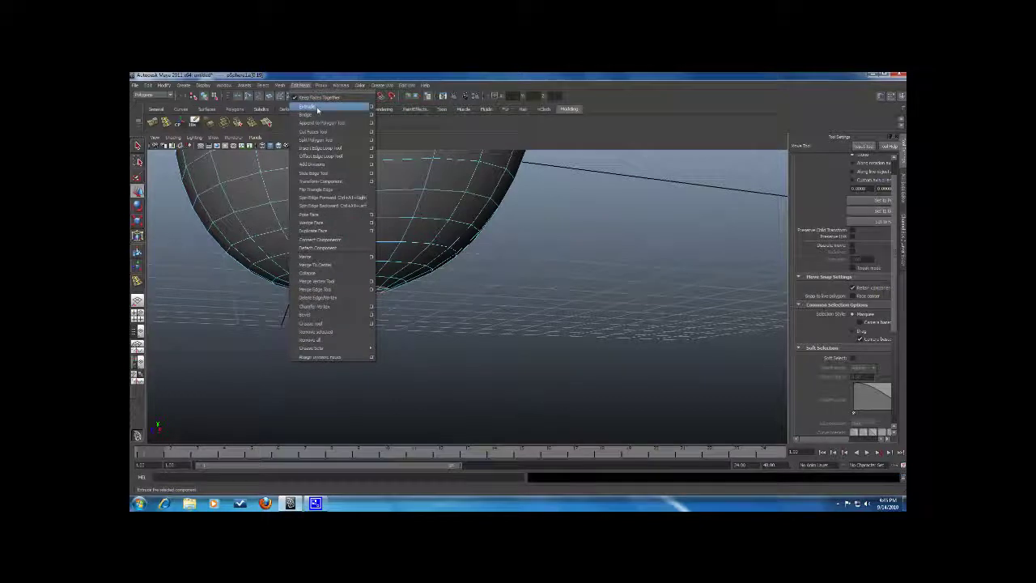
pyautogui.click(312, 106)
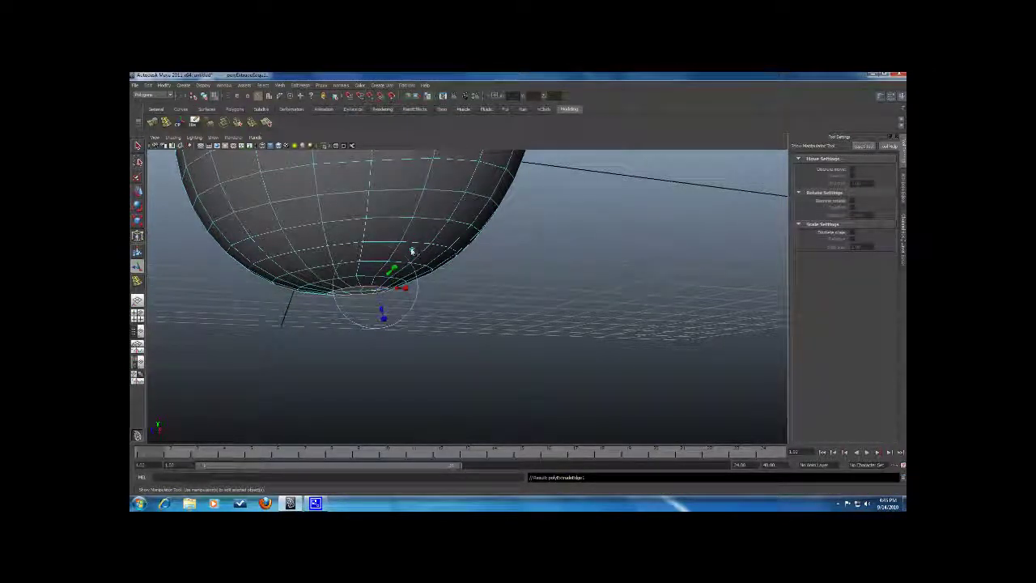
pyautogui.moveTo(364, 279); pyautogui.dragTo(473, 318)
pyautogui.click(419, 303)
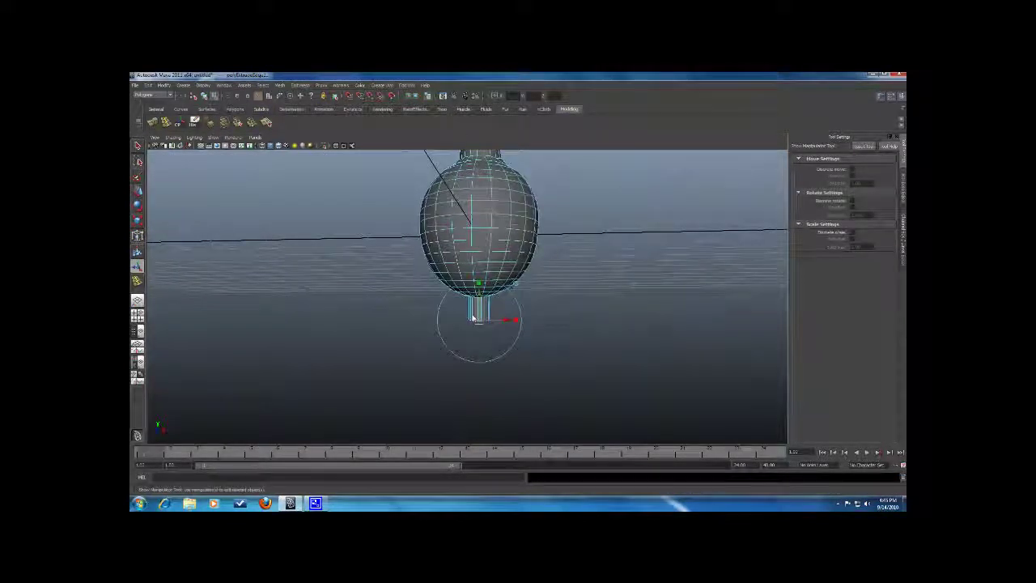
# Return to object mode, select the whole mesh and look up the Mirror Geometry command.
pyautogui.moveTo(491, 278); pyautogui.dragTo(523, 274, button='right')
pyautogui.keyDown('alt'); pyautogui.moveTo(562, 271); pyautogui.dragTo(322, 256); pyautogui.keyUp('alt')
pyautogui.click(518, 287)
pyautogui.keyDown('alt'); pyautogui.moveTo(540, 210); pyautogui.dragTo(563, 254); pyautogui.keyUp('alt')
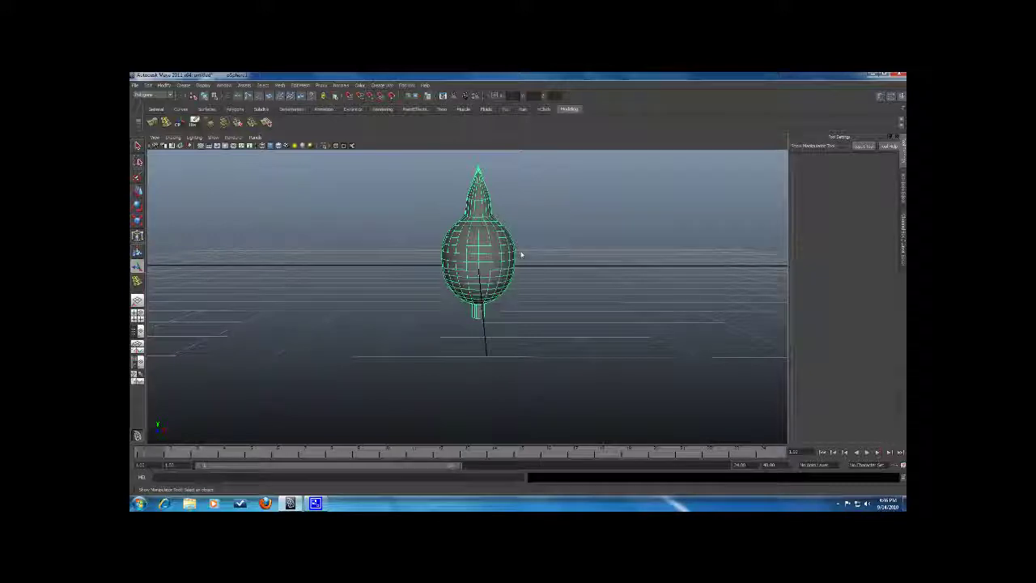
pyautogui.click(281, 85)
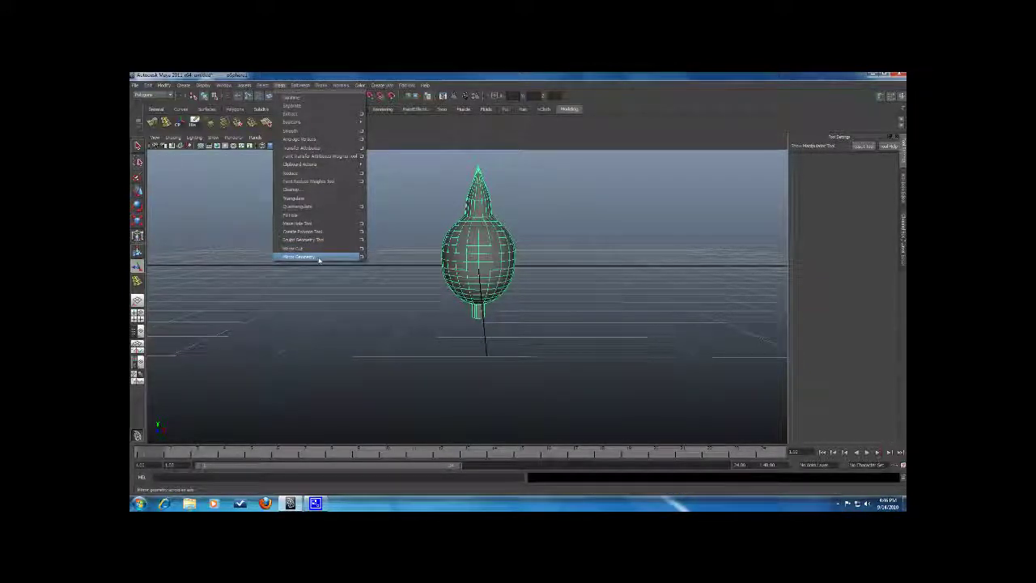
pyautogui.click(282, 85)
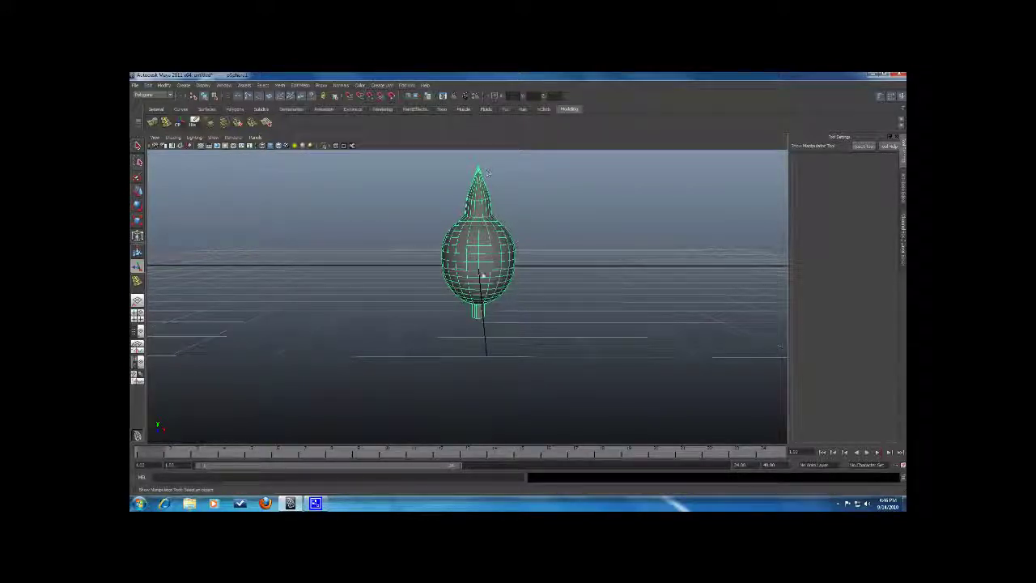
# In the front view, select all faces on the left half of the mesh and delete them.
pyautogui.keyDown('alt'); pyautogui.moveTo(448, 256); pyautogui.dragTo(422, 262); pyautogui.keyUp('alt')
pyautogui.press('space')
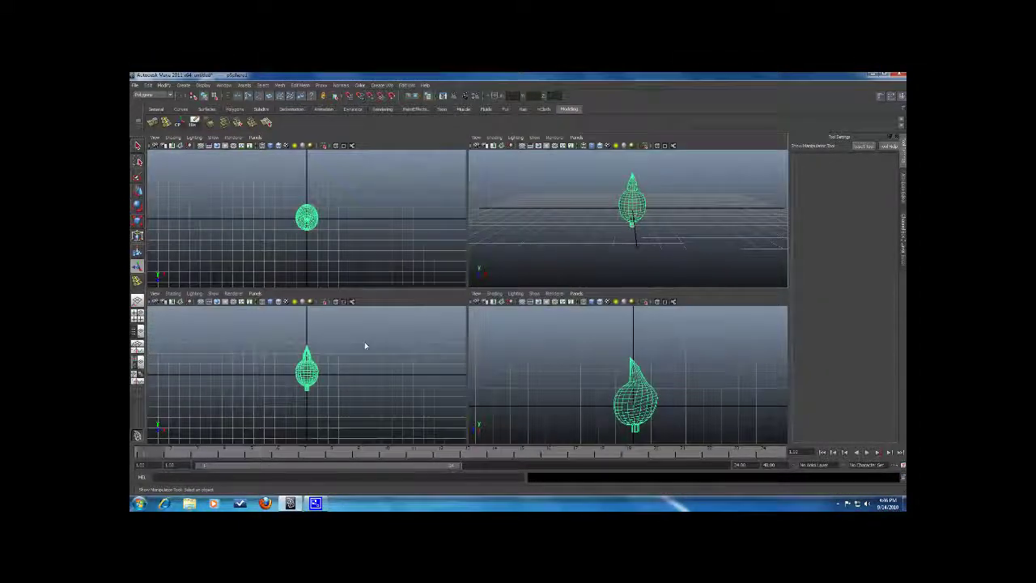
pyautogui.press('space')
pyautogui.keyDown('alt'); pyautogui.moveTo(372, 338); pyautogui.dragTo(457, 273, button='right'); pyautogui.keyUp('alt')
pyautogui.scroll(3, 449, 288)
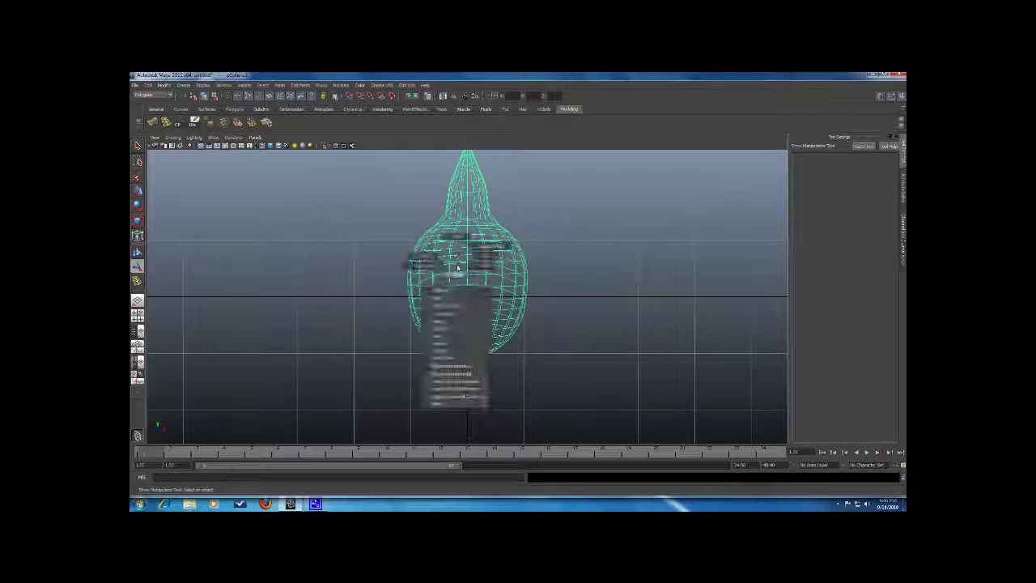
pyautogui.scroll(-6, 458, 274)
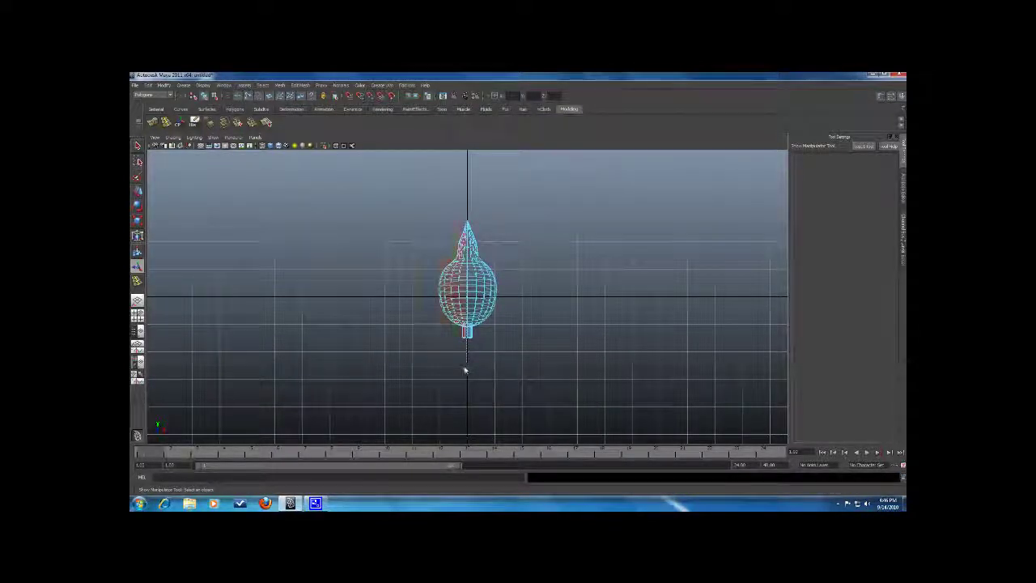
pyautogui.scroll(5, 465, 370)
pyautogui.keyDown('alt'); pyautogui.moveTo(460, 267); pyautogui.dragTo(461, 363, button='middle'); pyautogui.keyUp('alt')
pyautogui.scroll(4, 455, 363)
pyautogui.keyDown('alt'); pyautogui.moveTo(493, 166); pyautogui.dragTo(477, 268, button='middle'); pyautogui.keyUp('alt')
pyautogui.scroll(5, 475, 264)
pyautogui.scroll(-8, 474, 264)
pyautogui.scroll(6, 481, 340)
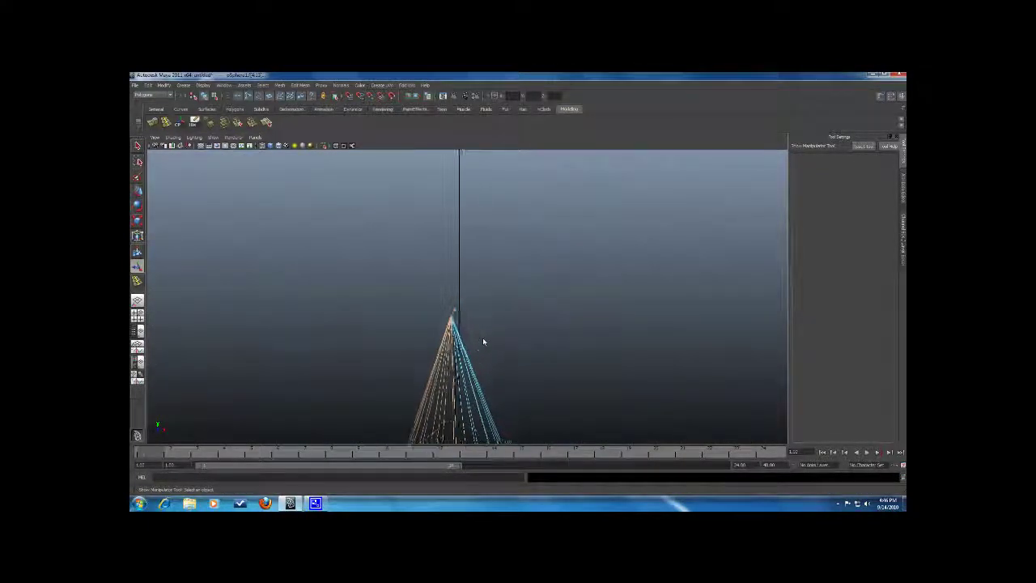
pyautogui.press('space')
pyautogui.scroll(-5, 665, 243)
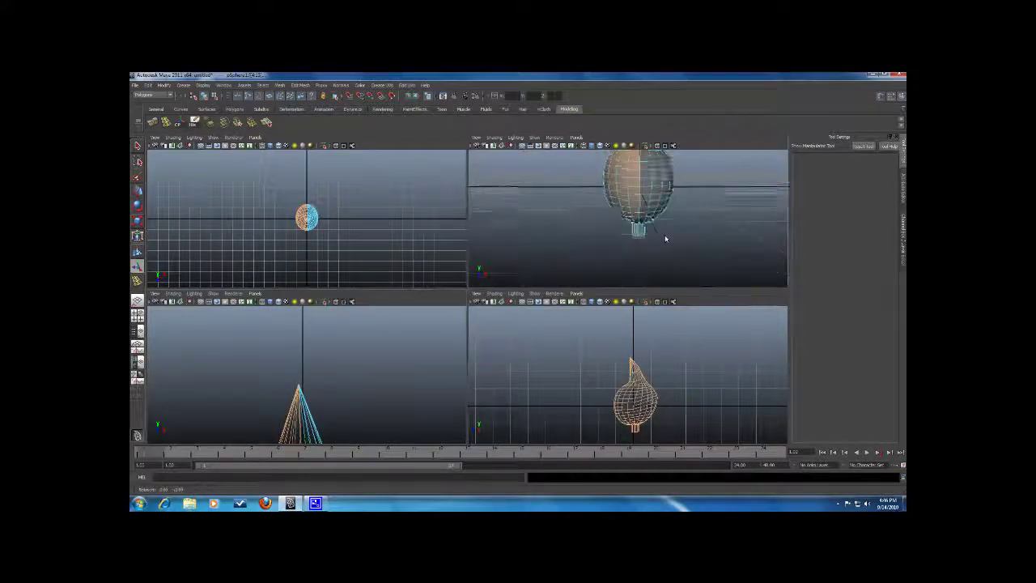
pyautogui.keyDown('alt'); pyautogui.moveTo(667, 231); pyautogui.dragTo(508, 234); pyautogui.keyUp('alt')
pyautogui.press('space')
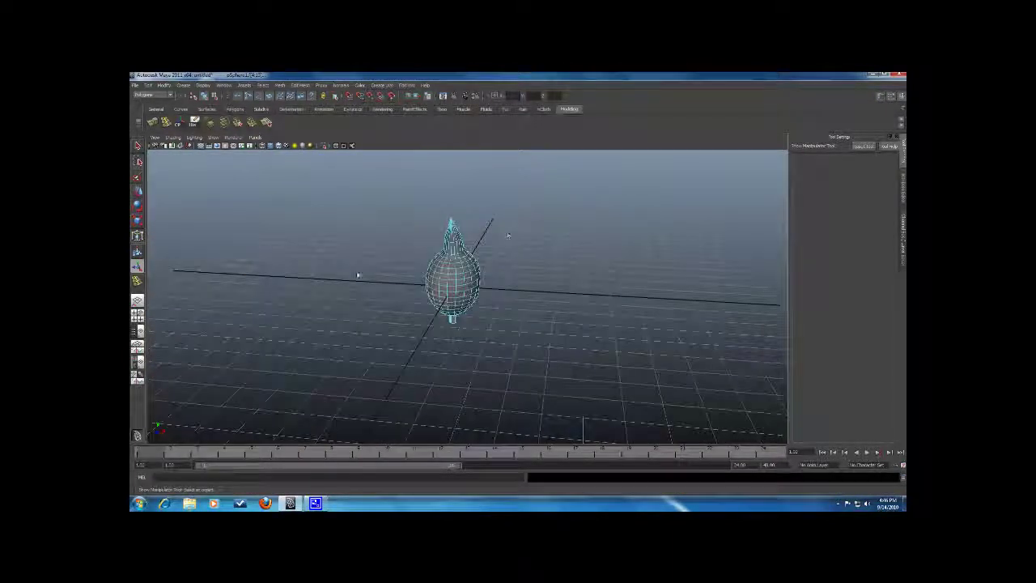
# Delete the two vertical edges on the neck closest to its open side.
pyautogui.keyDown('alt'); pyautogui.moveTo(357, 275); pyautogui.dragTo(346, 309); pyautogui.keyUp('alt')
pyautogui.scroll(5, 389, 240)
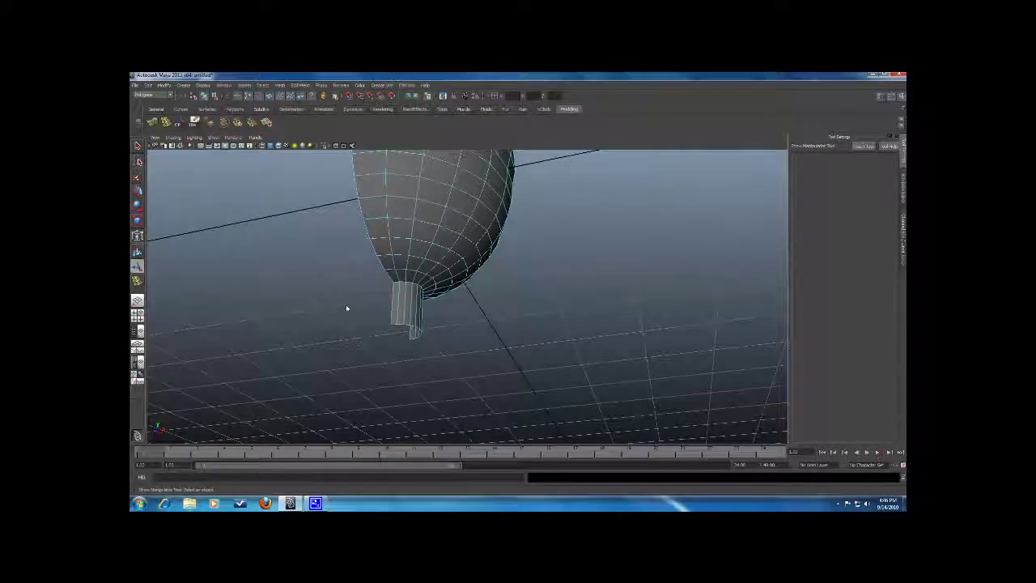
pyautogui.keyDown('alt'); pyautogui.moveTo(397, 317); pyautogui.dragTo(395, 302); pyautogui.keyUp('alt')
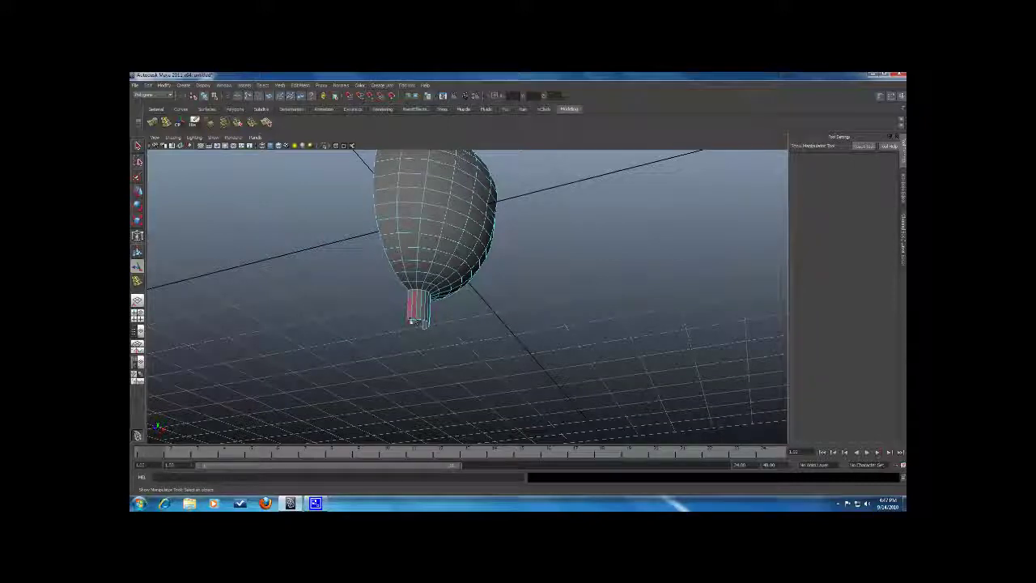
pyautogui.keyDown('alt'); pyautogui.moveTo(427, 322); pyautogui.dragTo(413, 266); pyautogui.keyUp('alt')
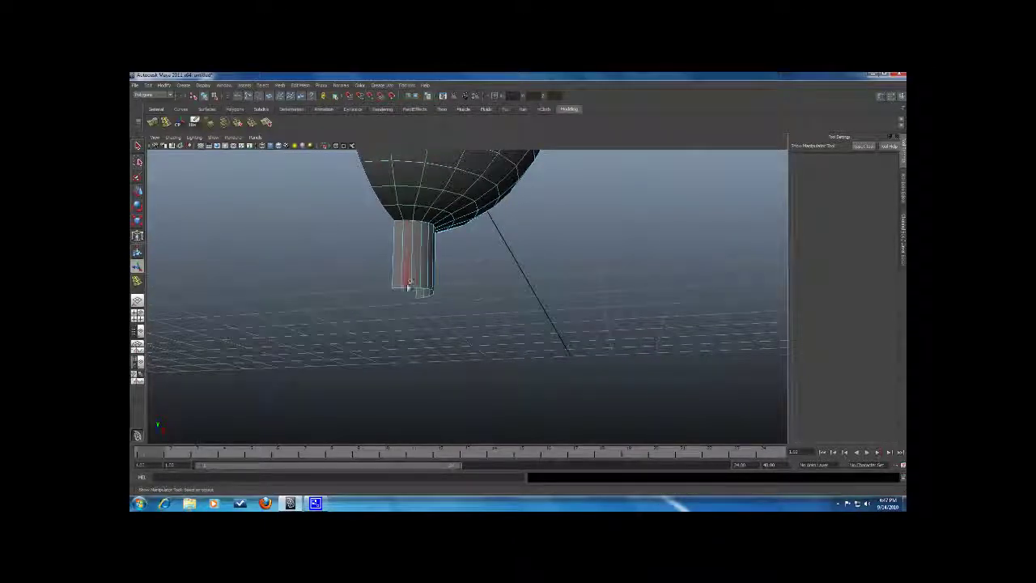
pyautogui.scroll(3, 398, 264)
pyautogui.moveTo(380, 254); pyautogui.dragTo(380, 235, button='right')
pyautogui.click(381, 254)
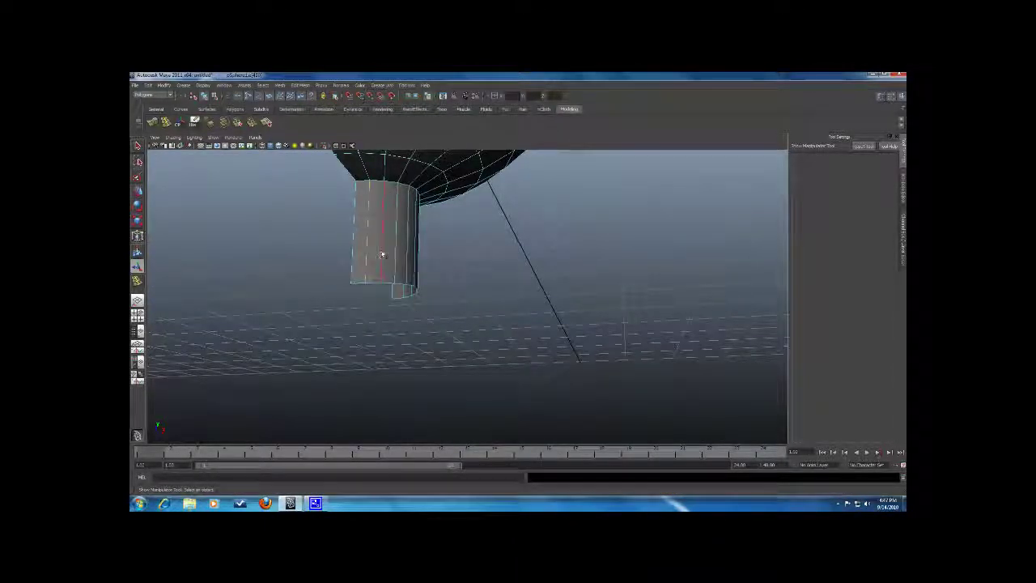
pyautogui.click(336, 280)
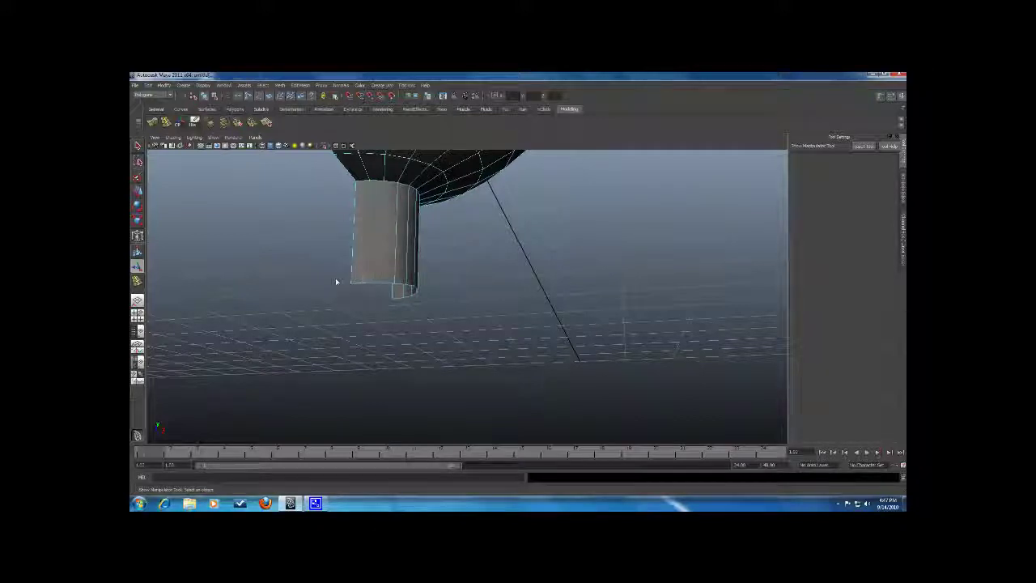
# Delete the two edges joining the head's lowest ring to the neck's top on the neck's open side.
pyautogui.keyDown('alt'); pyautogui.moveTo(352, 273); pyautogui.dragTo(357, 347, button='middle'); pyautogui.keyUp('alt')
pyautogui.keyDown('alt'); pyautogui.moveTo(358, 346); pyautogui.dragTo(365, 313); pyautogui.keyUp('alt')
pyautogui.keyDown('alt'); pyautogui.moveTo(380, 202); pyautogui.dragTo(387, 261, button='middle'); pyautogui.keyUp('alt')
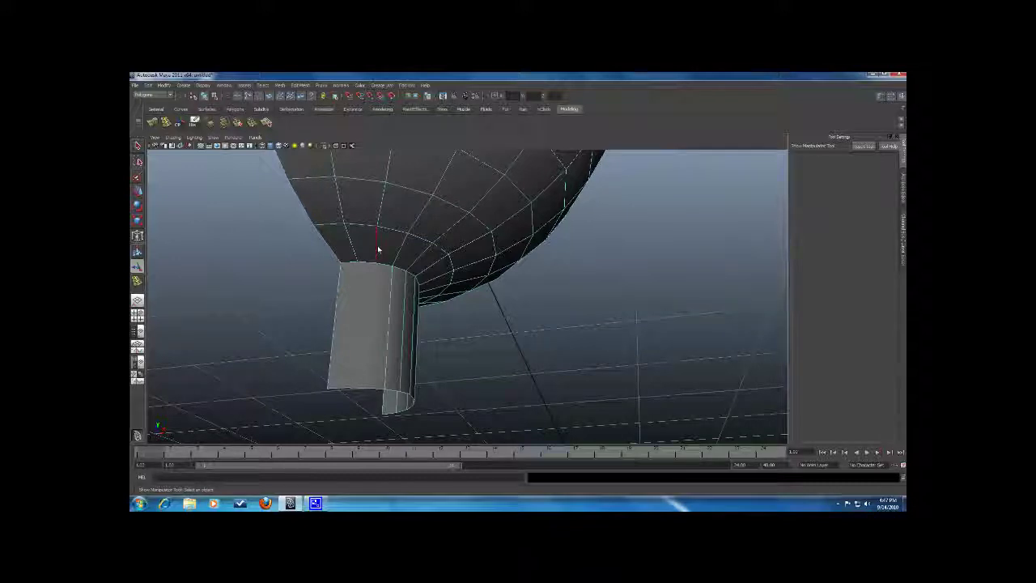
pyautogui.click(378, 247)
# Use the Split Polygon Tool to cut a diagonal edge from the head's lowest ring to the neck's top corner at the open side.
pyautogui.click(299, 85)
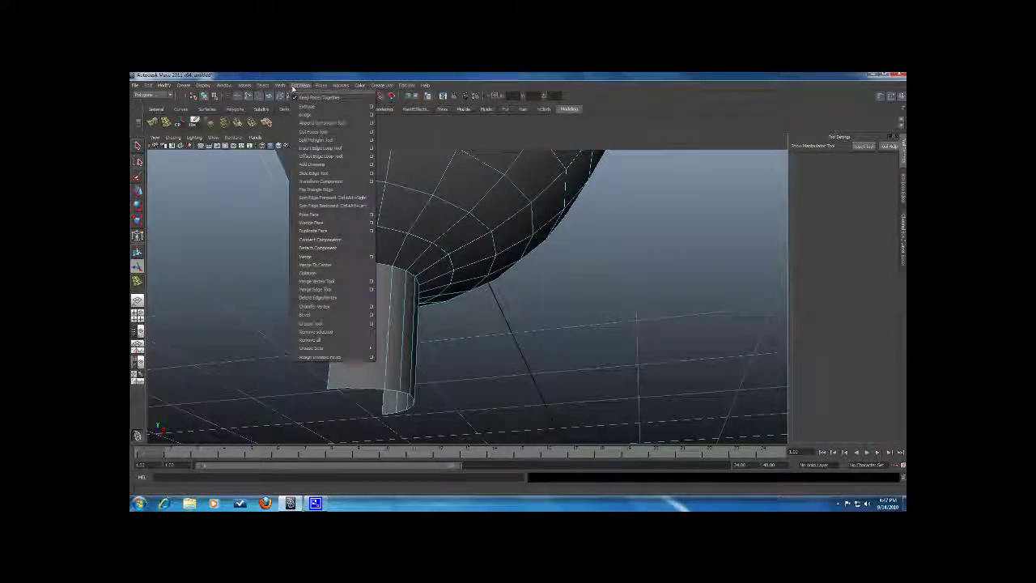
pyautogui.click(316, 140)
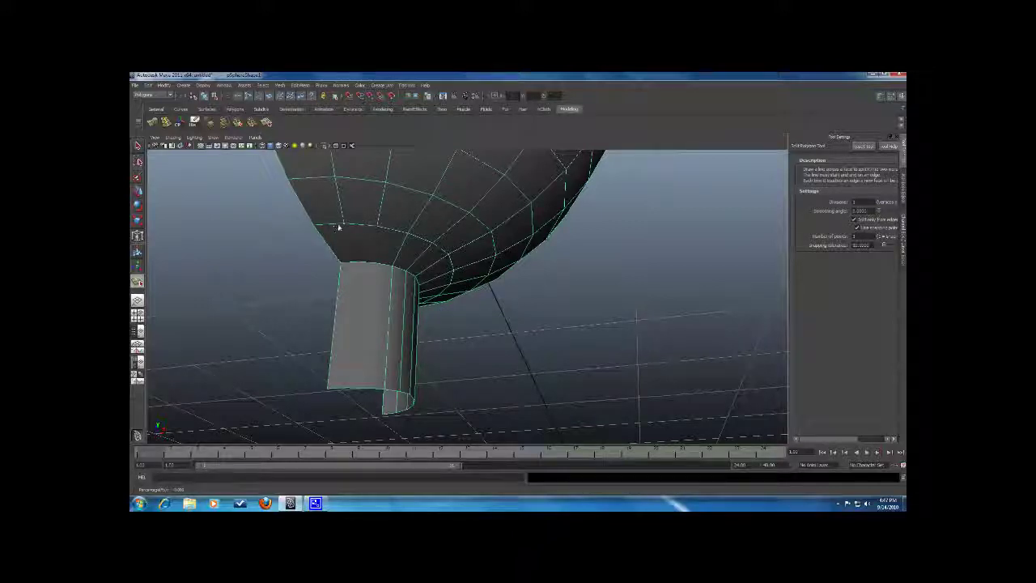
pyautogui.click(343, 233)
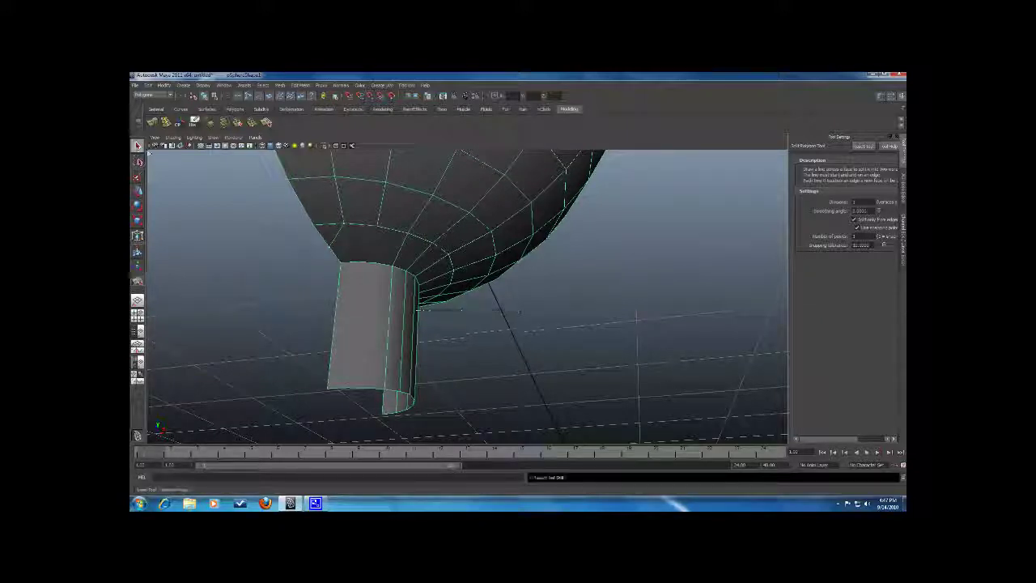
pyautogui.press('Return')
pyautogui.click(279, 85)
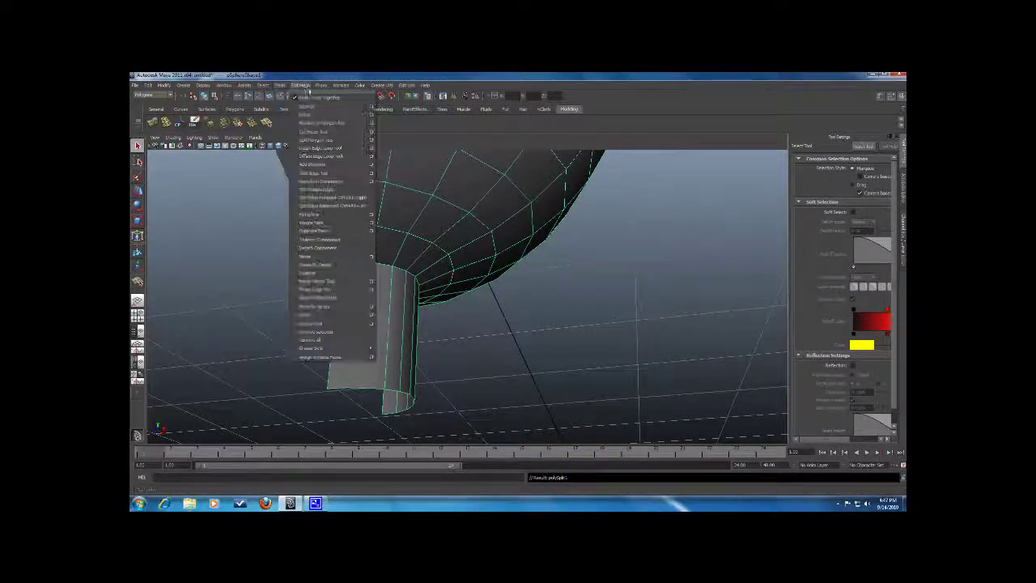
pyautogui.click(320, 138)
pyautogui.click(373, 228)
pyautogui.click(341, 263)
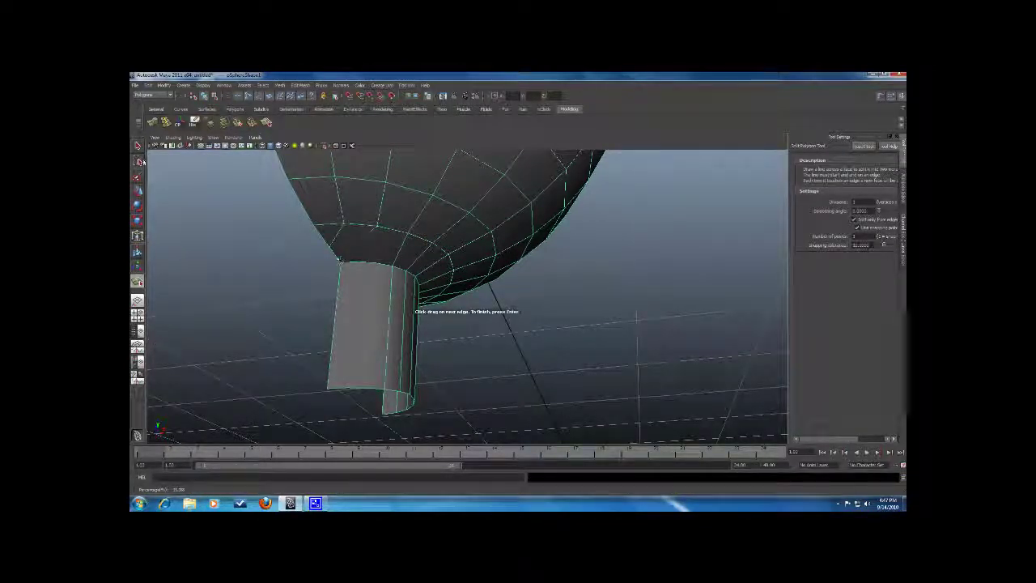
pyautogui.click(139, 189)
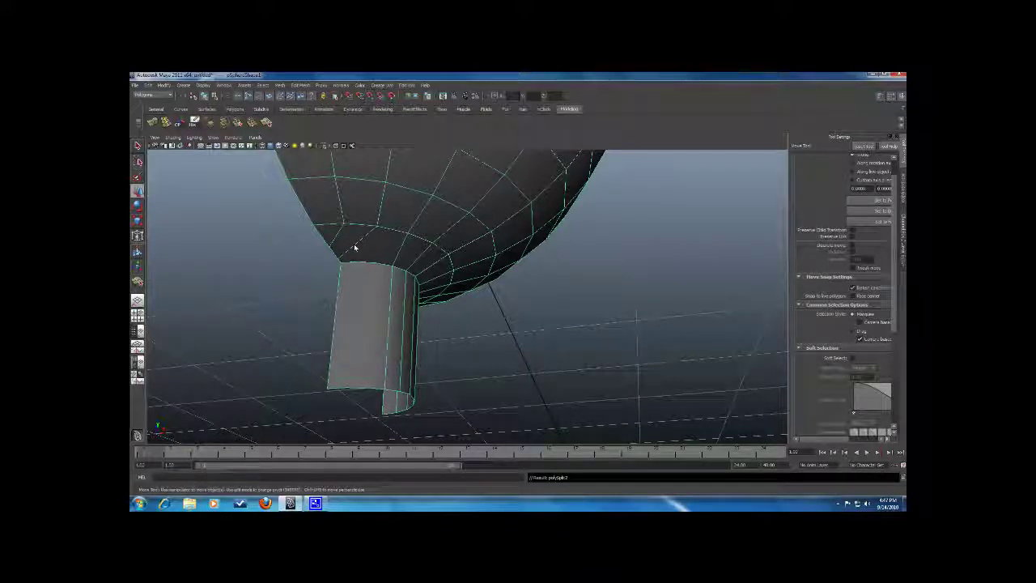
# In edge mode, delete the short ring edge at the mesh's open border just above the neck.
pyautogui.moveTo(320, 226); pyautogui.dragTo(327, 207, button='right')
pyautogui.click(318, 229)
pyautogui.press('Delete')
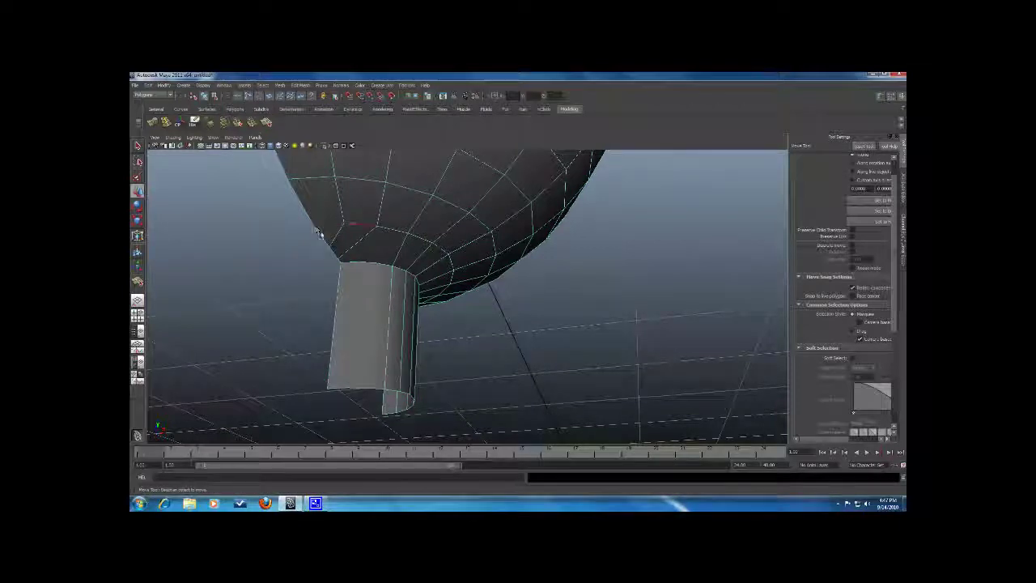
# Try to move the neck's top corner vertex at the open border, and undo the last vertex change.
pyautogui.rightClick(308, 229)
pyautogui.rightClick(333, 236)
pyautogui.moveTo(332, 235); pyautogui.dragTo(306, 236, button='right')
pyautogui.click(325, 248)
pyautogui.moveTo(325, 248); pyautogui.dragTo(322, 240)
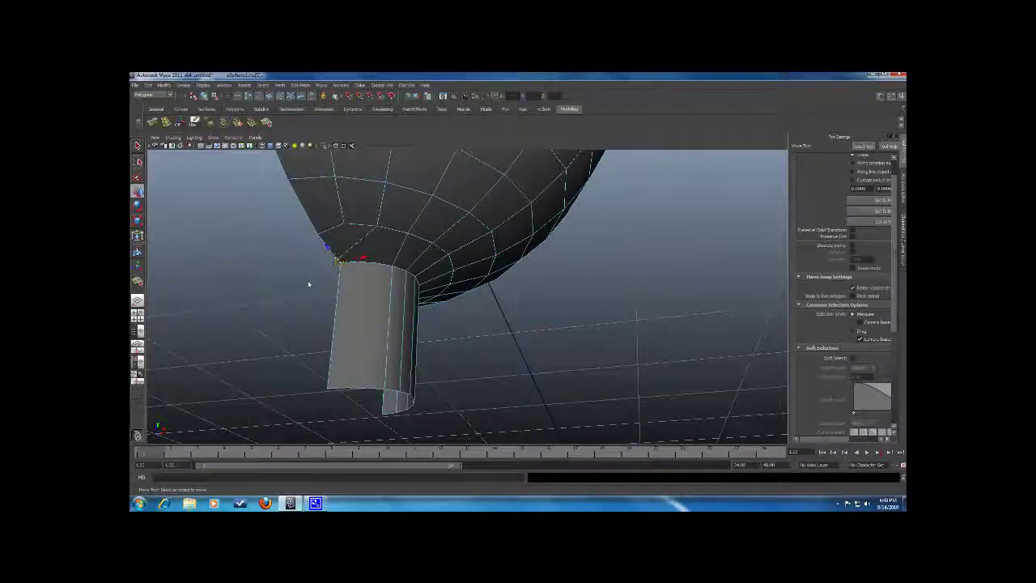
pyautogui.scroll(5, 309, 284)
pyautogui.click(304, 241)
pyautogui.scroll(-3, 317, 278)
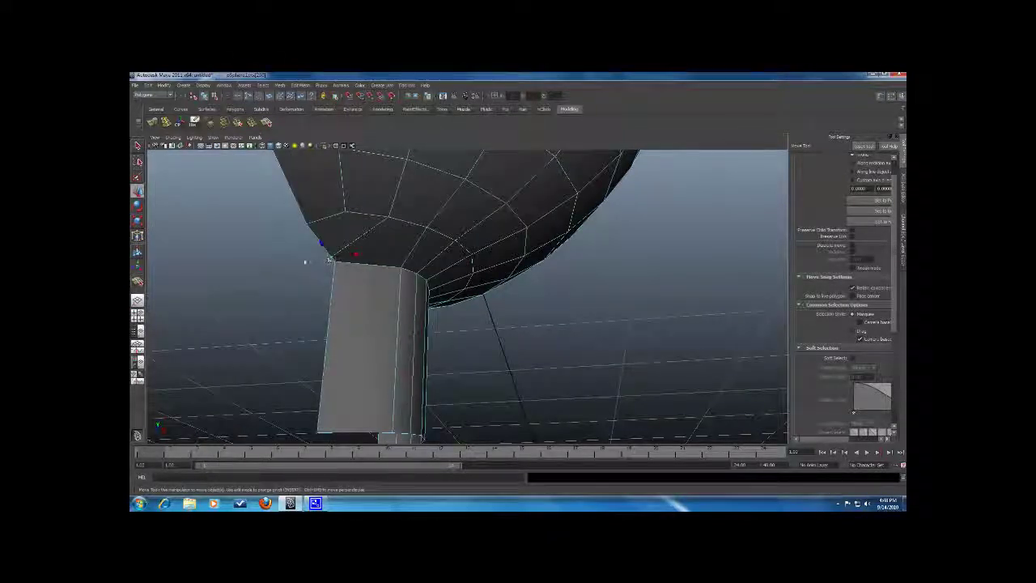
pyautogui.hotkey('ctrl', 'z')
# Use the Split Polygon Tool to cut another edge from the next lower ring vertex to the neck's top corner.
pyautogui.keyDown('alt'); pyautogui.moveTo(331, 265); pyautogui.dragTo(289, 301); pyautogui.keyUp('alt')
pyautogui.keyDown('alt'); pyautogui.moveTo(289, 301); pyautogui.dragTo(357, 346, button='right'); pyautogui.keyUp('alt')
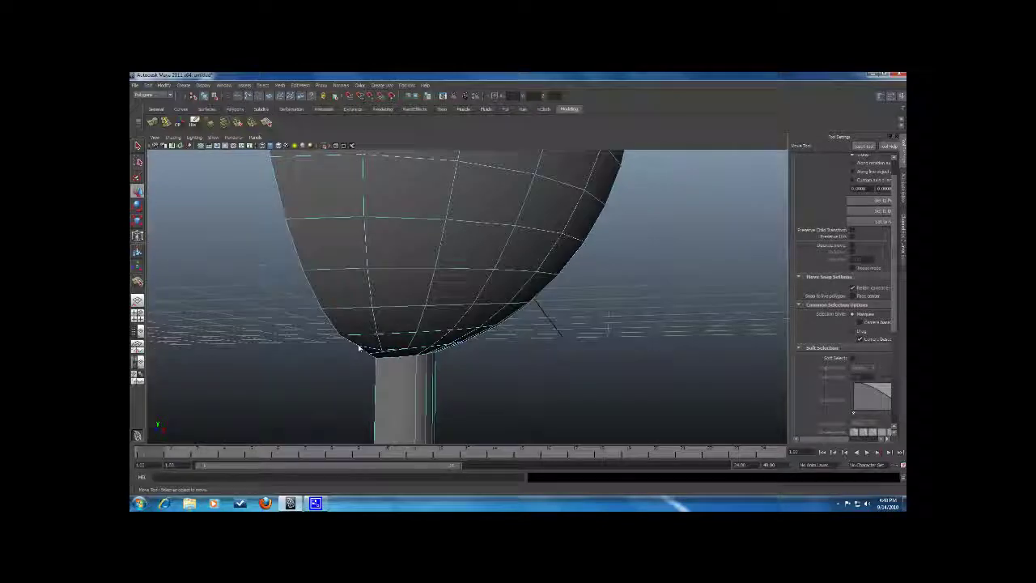
pyautogui.keyDown('alt'); pyautogui.moveTo(360, 327); pyautogui.dragTo(351, 249); pyautogui.keyUp('alt')
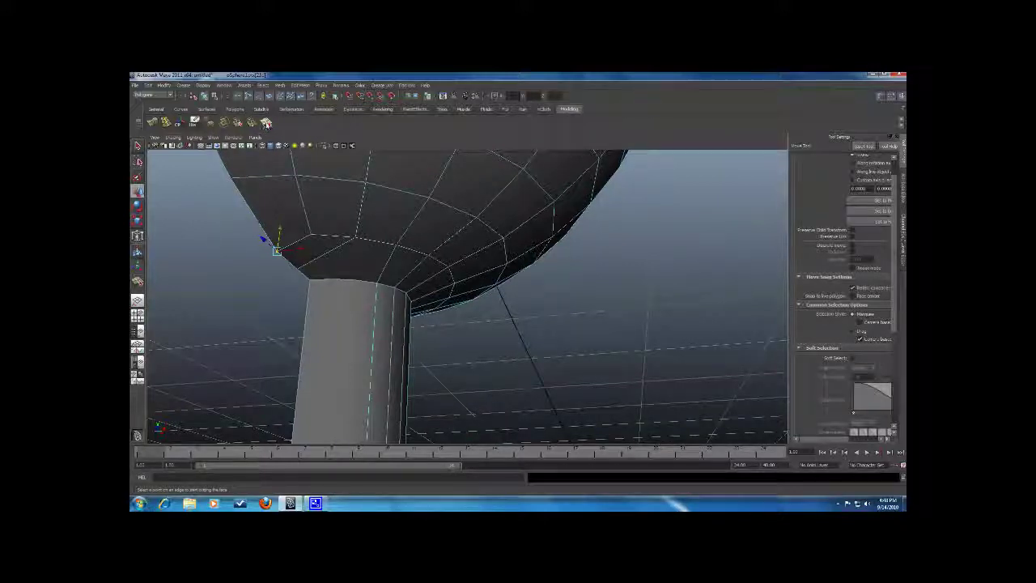
pyautogui.click(299, 85)
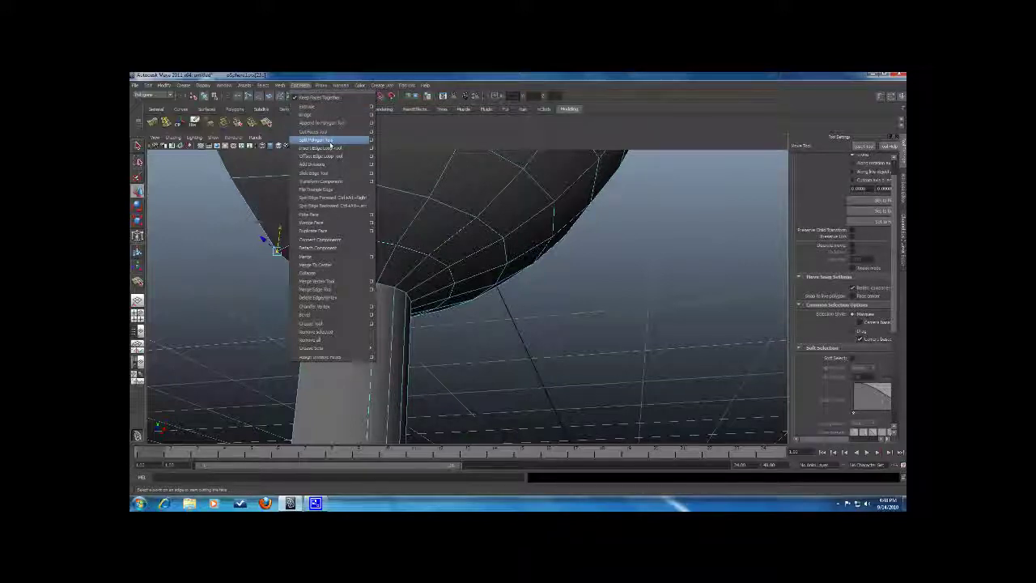
pyautogui.click(301, 85)
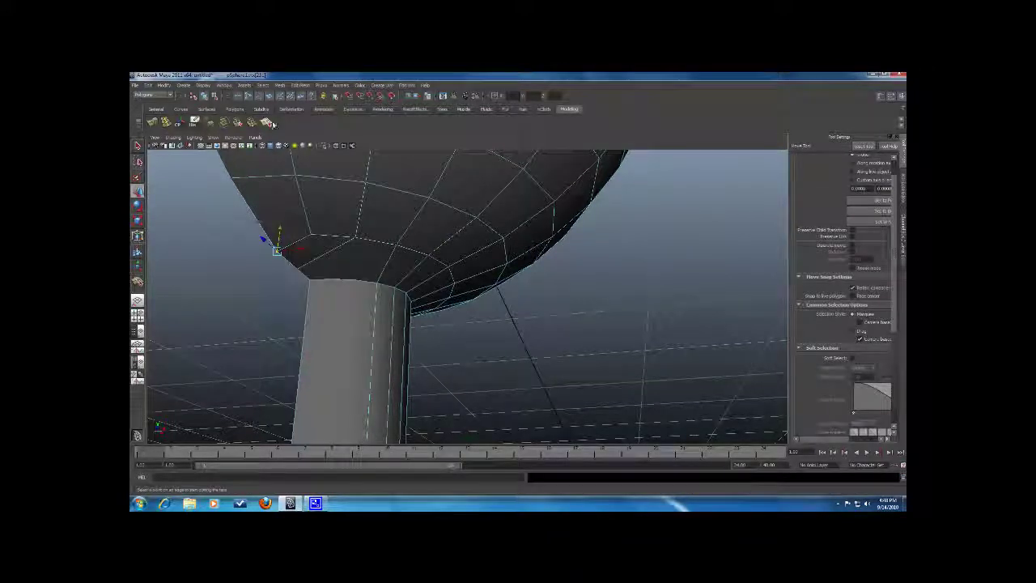
pyautogui.keyDown('shift'); pyautogui.moveTo(368, 204); pyautogui.dragTo(386, 244, button='right'); pyautogui.keyUp('shift')
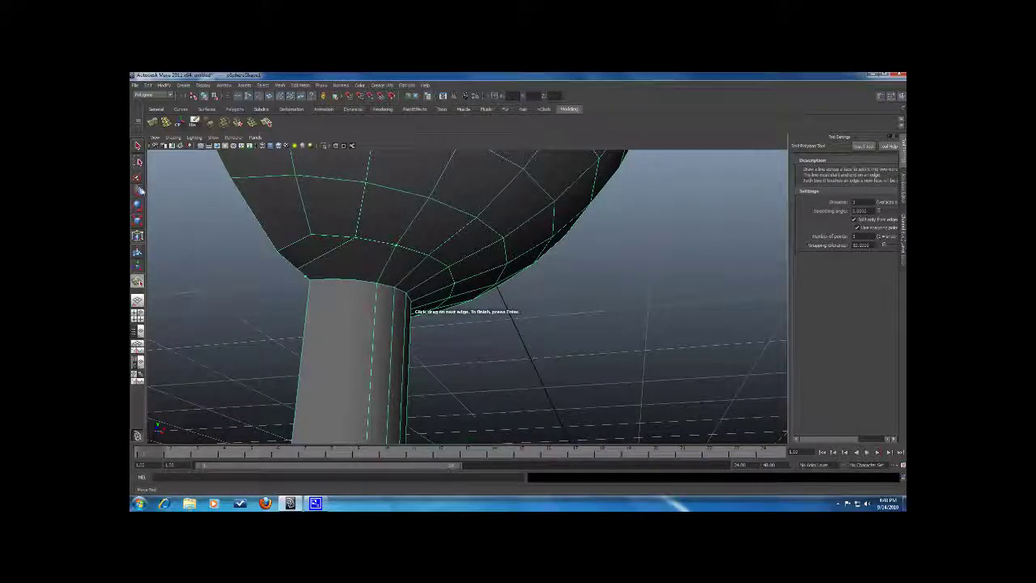
pyautogui.press('w')
# Reposition the open-border vertex just above the neck's top corner with the Move tool.
pyautogui.keyDown('alt'); pyautogui.moveTo(169, 210); pyautogui.dragTo(313, 235); pyautogui.keyUp('alt')
pyautogui.click(313, 243)
pyautogui.keyDown('alt'); pyautogui.moveTo(305, 230); pyautogui.dragTo(306, 305); pyautogui.keyUp('alt')
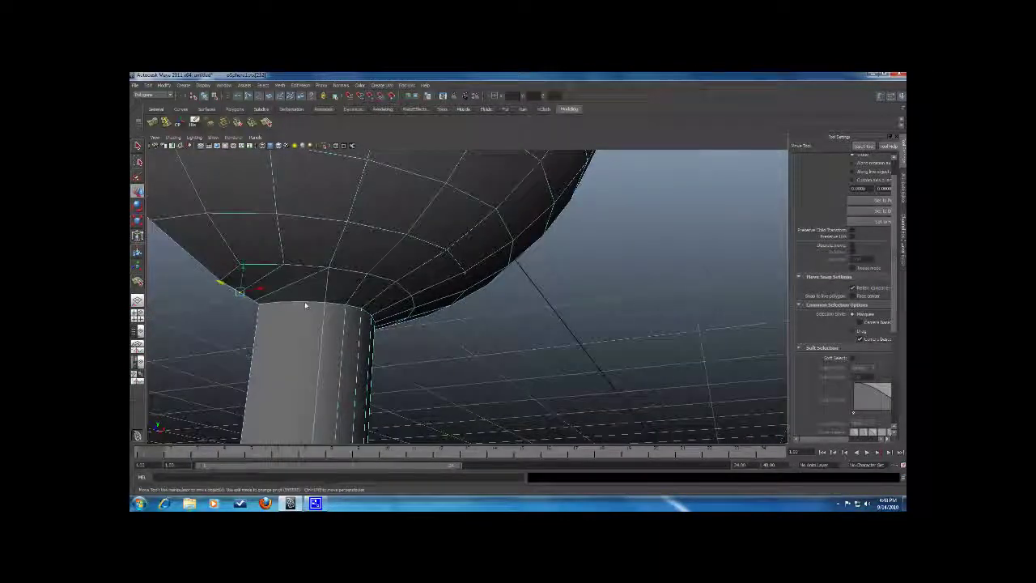
# In edge mode, select vertical edges around the neck and move them to even out its curved profile.
pyautogui.moveTo(342, 326)
pyautogui.keyDown('alt'); pyautogui.mouseDown()
pyautogui.moveTo(354, 308)
pyautogui.moveTo(348, 325)
pyautogui.mouseUp(); pyautogui.keyUp('alt')
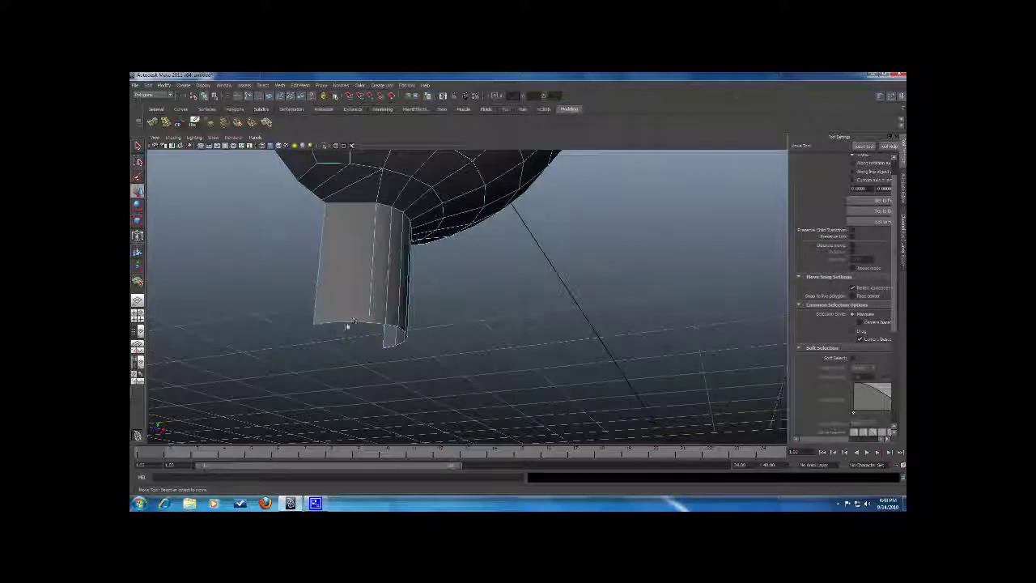
pyautogui.moveTo(365, 296); pyautogui.dragTo(372, 294, button='right')
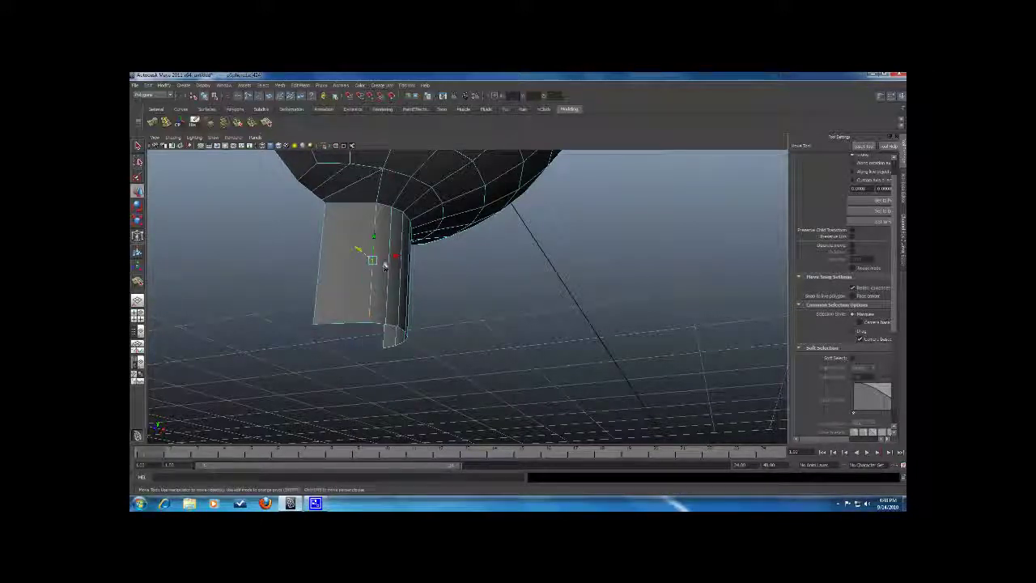
pyautogui.moveTo(390, 258); pyautogui.dragTo(319, 266)
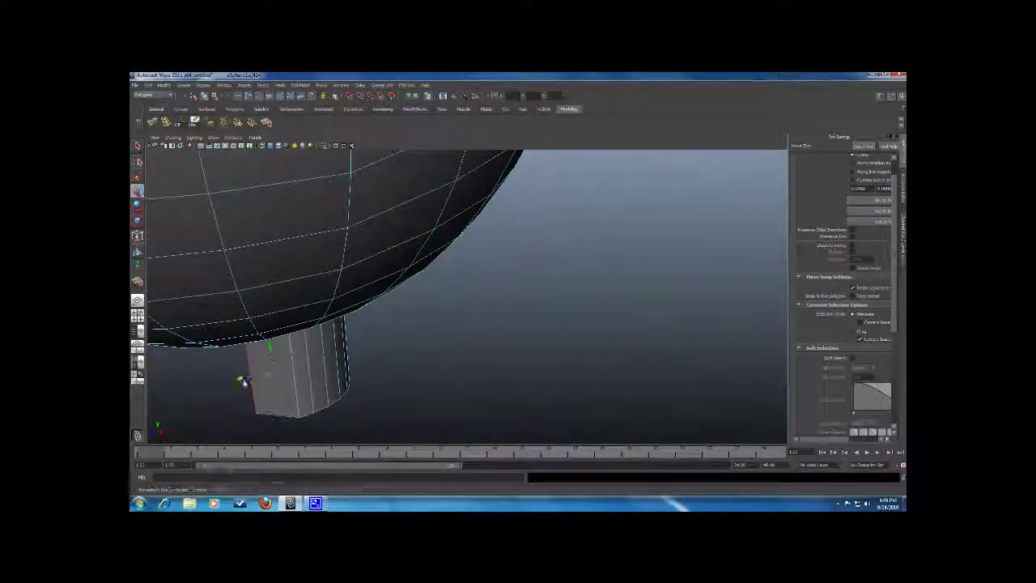
pyautogui.keyDown('alt'); pyautogui.moveTo(240, 323); pyautogui.dragTo(456, 266); pyautogui.keyUp('alt')
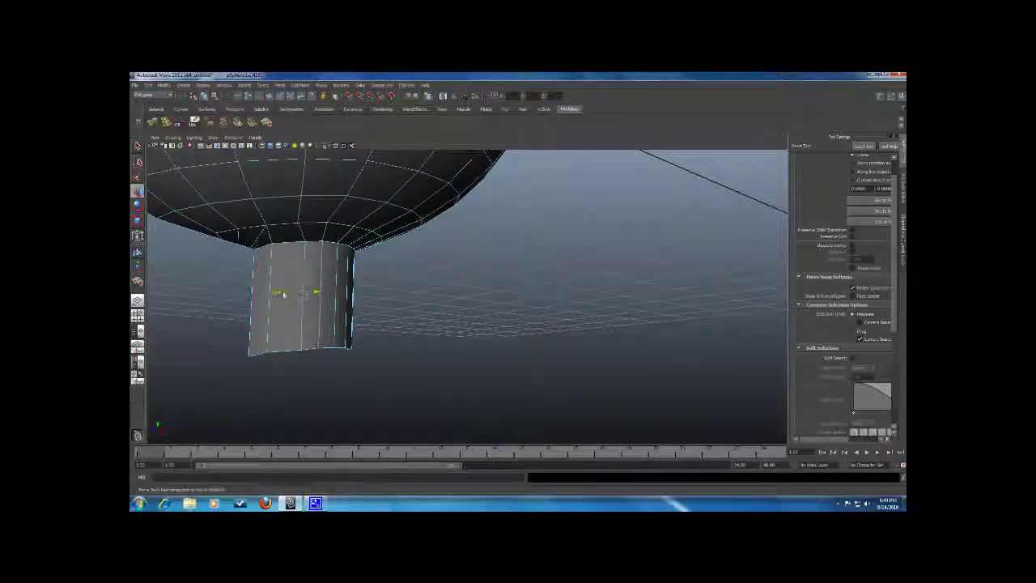
pyautogui.keyDown('alt'); pyautogui.moveTo(277, 291); pyautogui.dragTo(445, 254); pyautogui.keyUp('alt')
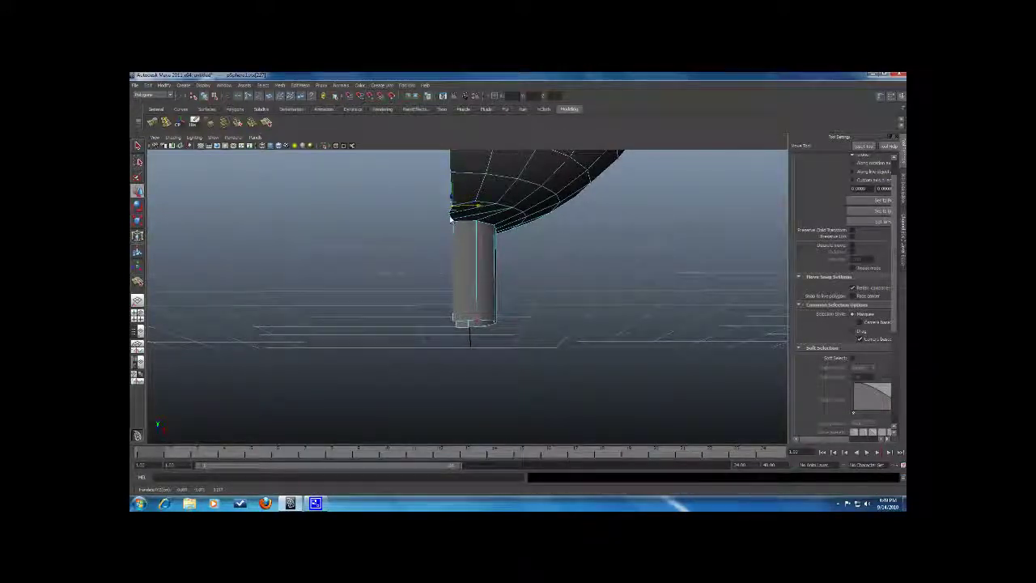
# Move the border vertex where the head meets the neck so it lines up with the mesh's open side.
pyautogui.moveTo(454, 226); pyautogui.dragTo(455, 229)
pyautogui.keyDown('alt'); pyautogui.moveTo(461, 240); pyautogui.dragTo(461, 292, button='right'); pyautogui.keyUp('alt')
pyautogui.keyDown('alt'); pyautogui.moveTo(461, 292); pyautogui.dragTo(460, 275); pyautogui.keyUp('alt')
pyautogui.keyDown('alt'); pyautogui.moveTo(461, 275); pyautogui.dragTo(461, 300, button='right'); pyautogui.keyUp('alt')
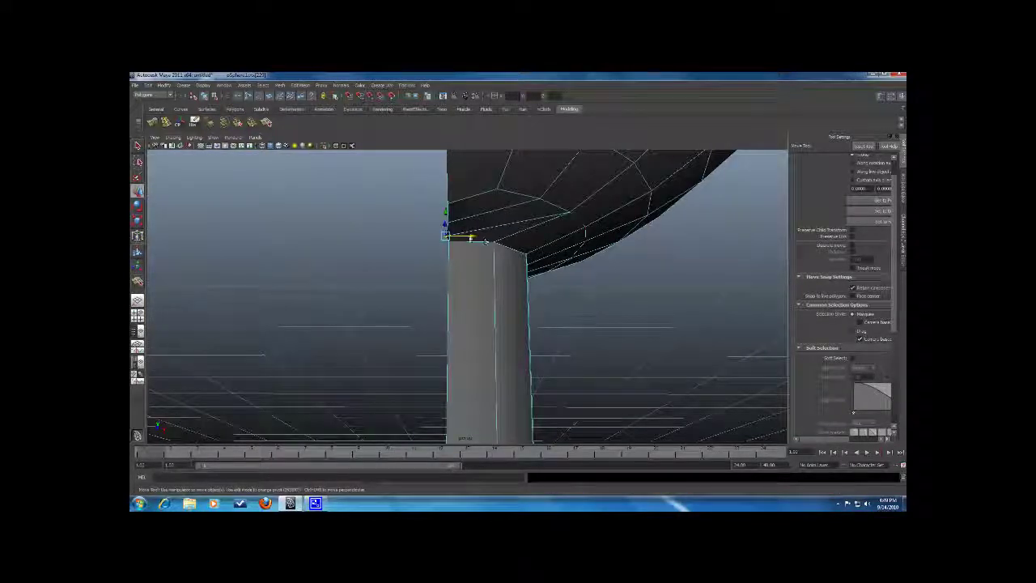
pyautogui.scroll(-5, 417, 312)
pyautogui.scroll(-3, 425, 279)
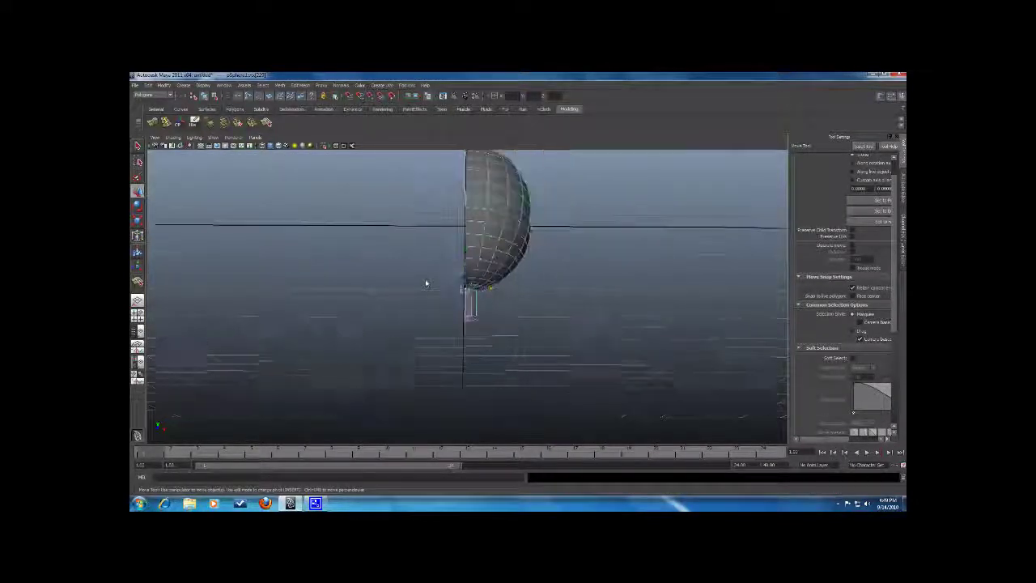
# Return to object mode, select the whole half mesh and review its overall shape from several angles.
pyautogui.keyDown('alt'); pyautogui.moveTo(425, 279); pyautogui.dragTo(426, 317, button='middle'); pyautogui.keyUp('alt')
pyautogui.keyDown('alt'); pyautogui.moveTo(426, 317); pyautogui.dragTo(373, 328); pyautogui.keyUp('alt')
pyautogui.keyDown('alt'); pyautogui.moveTo(519, 205); pyautogui.dragTo(517, 235); pyautogui.keyUp('alt')
pyautogui.keyDown('alt'); pyautogui.moveTo(422, 203); pyautogui.dragTo(416, 238); pyautogui.keyUp('alt')
pyautogui.keyDown('alt'); pyautogui.moveTo(523, 283); pyautogui.dragTo(464, 219); pyautogui.keyUp('alt')
pyautogui.moveTo(465, 219); pyautogui.dragTo(497, 204, button='right')
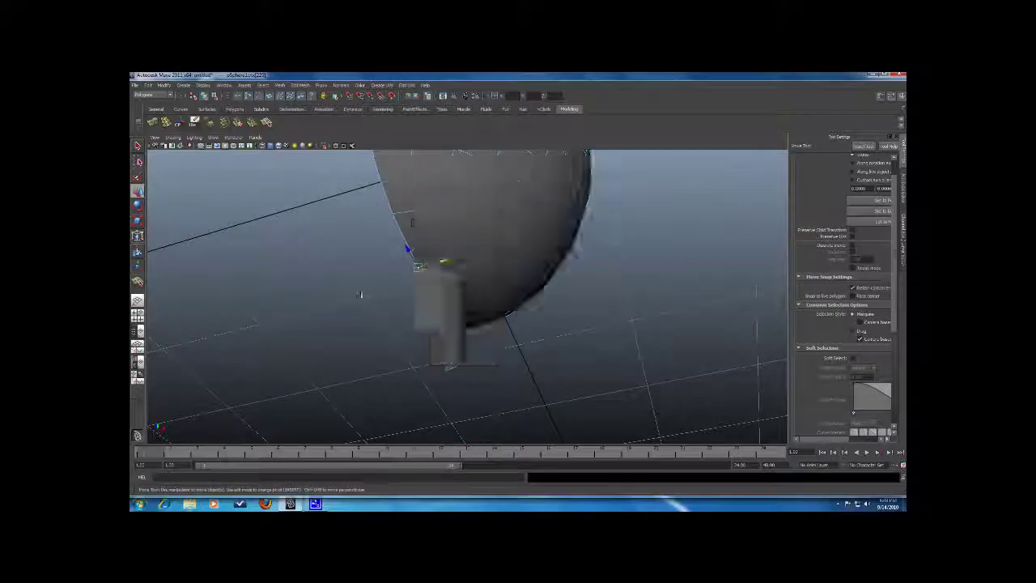
pyautogui.keyDown('alt'); pyautogui.moveTo(361, 294); pyautogui.dragTo(336, 298, button='right'); pyautogui.keyUp('alt')
pyautogui.click(481, 294)
pyautogui.keyDown('alt'); pyautogui.moveTo(483, 292); pyautogui.dragTo(550, 283, button='right'); pyautogui.keyUp('alt')
pyautogui.keyDown('alt'); pyautogui.moveTo(549, 282); pyautogui.dragTo(713, 387); pyautogui.keyUp('alt')
pyautogui.scroll(-5, 421, 299)
pyautogui.scroll(-5, 432, 323)
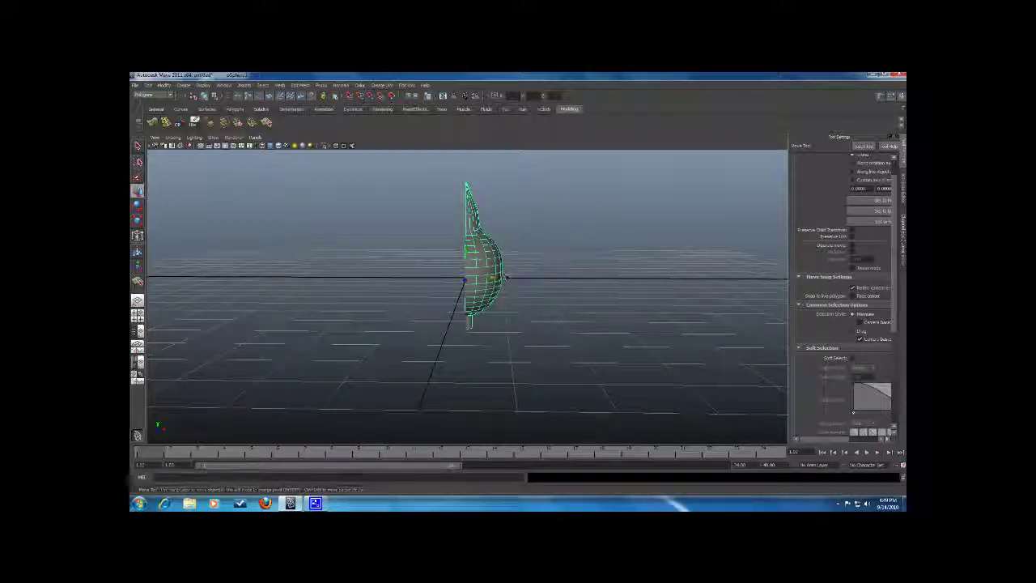
pyautogui.click(839, 503)
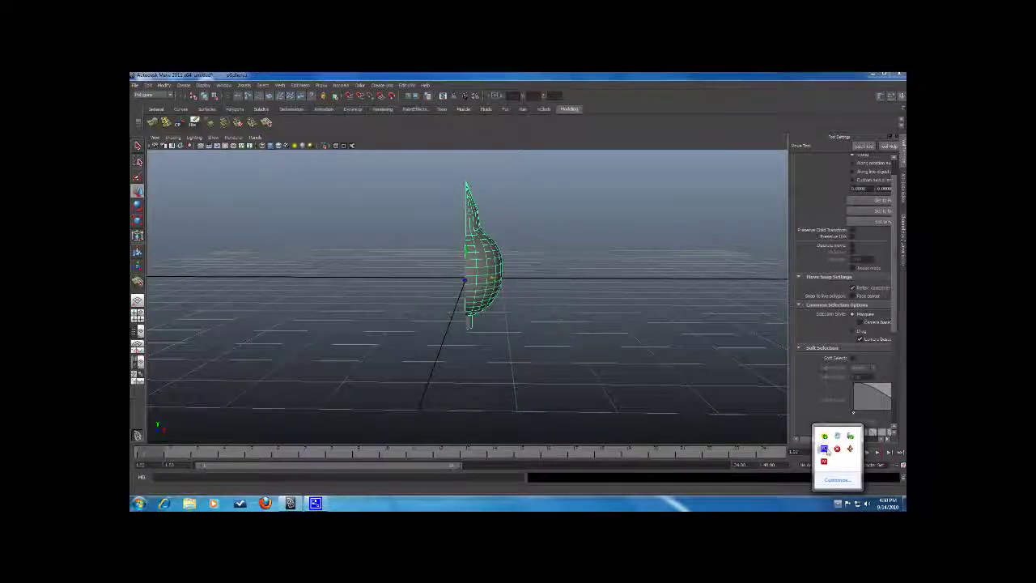
pyautogui.click(825, 448)
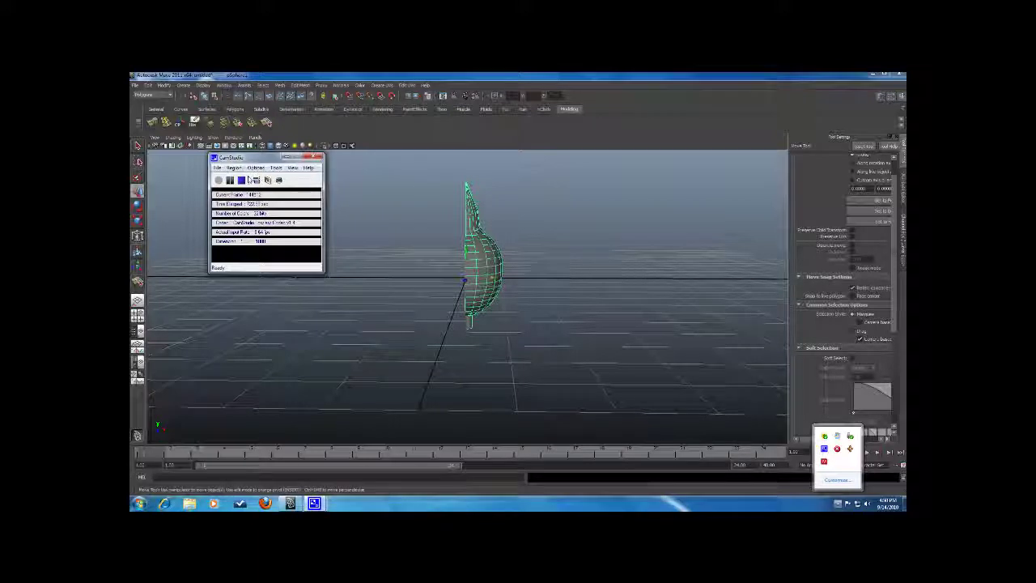